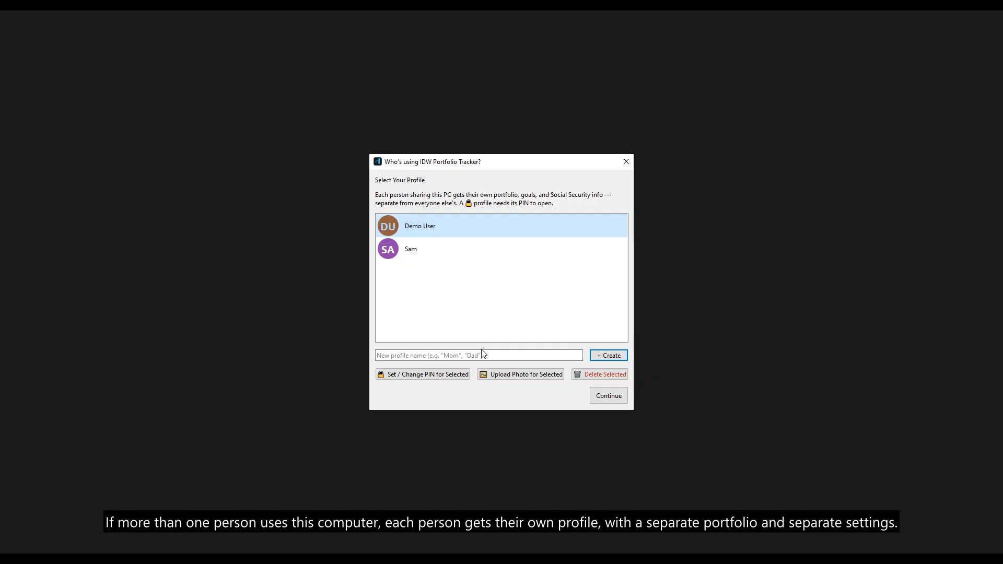
Step: Create a new profile called Mom and select it in the profile list
{"action": "left_click", "coordinate": [615, 349]}
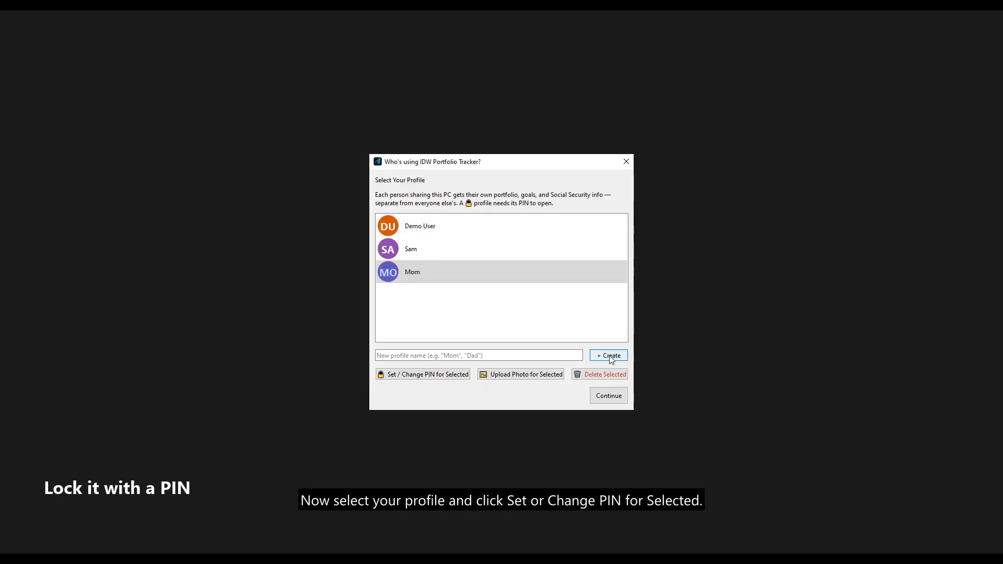
{"action": "left_click", "coordinate": [500, 270]}
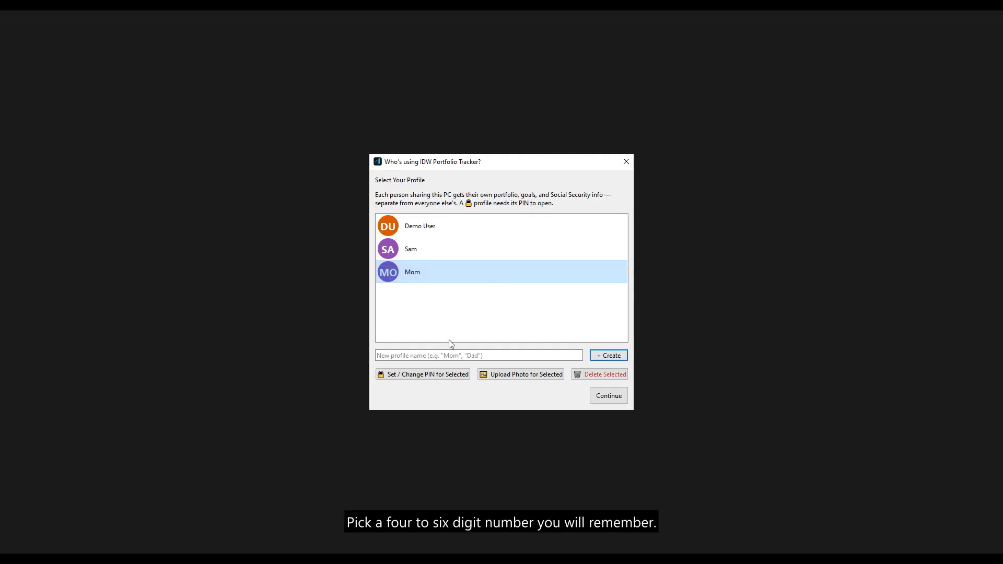
{"action": "left_click", "coordinate": [423, 375]}
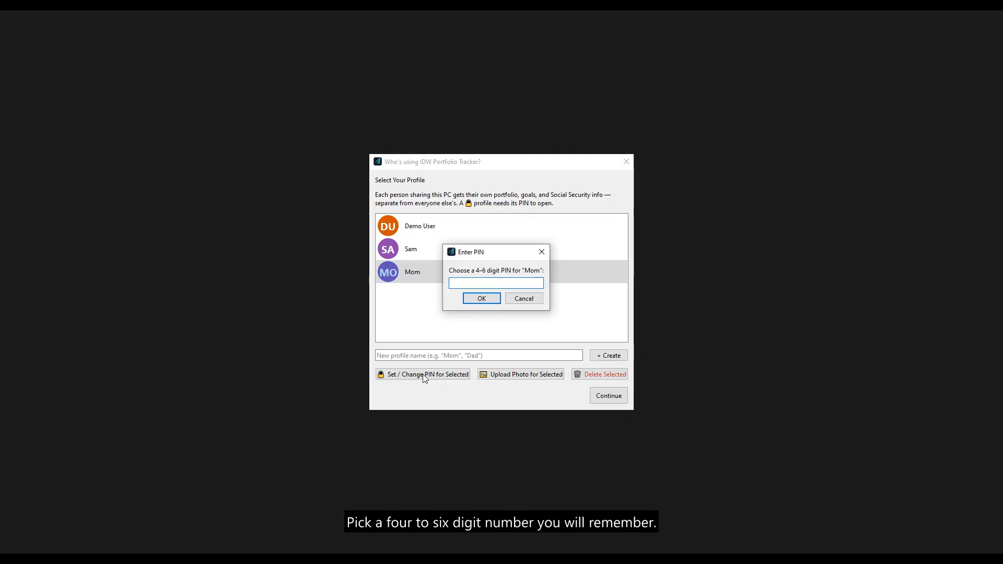
{"action": "type", "text": "1234"}
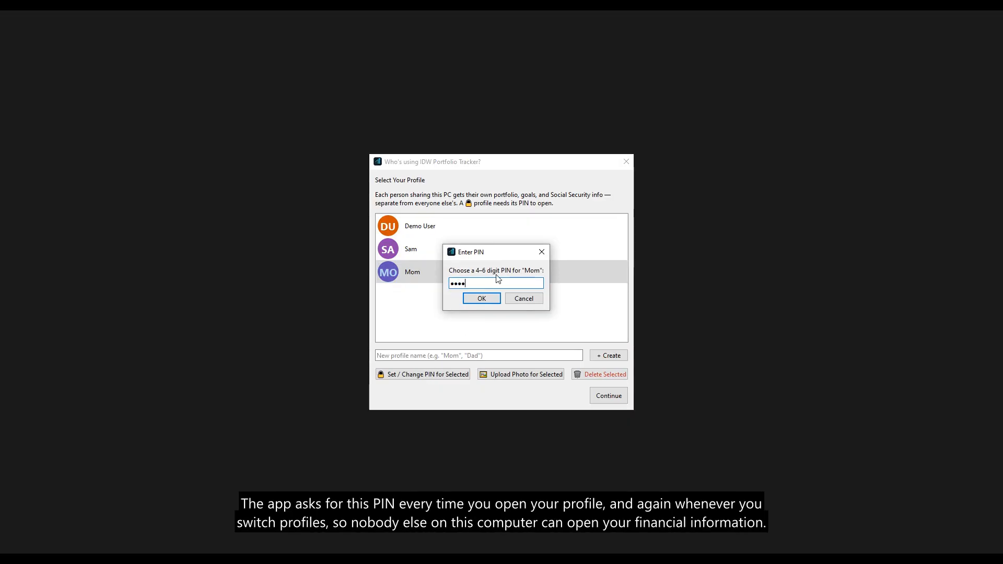
{"action": "left_click", "coordinate": [488, 298]}
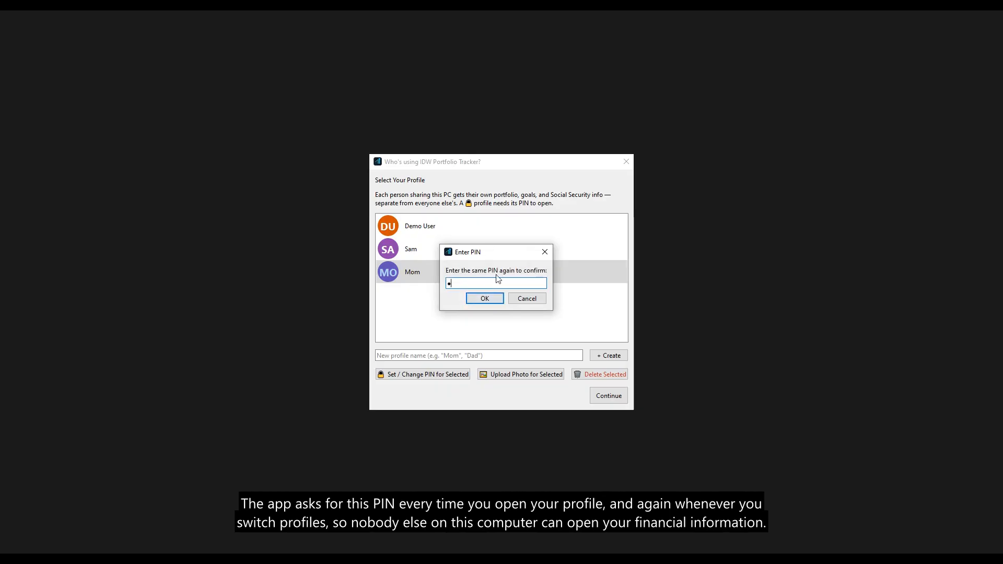
{"action": "type", "text": "1234"}
{"action": "left_click", "coordinate": [486, 297]}
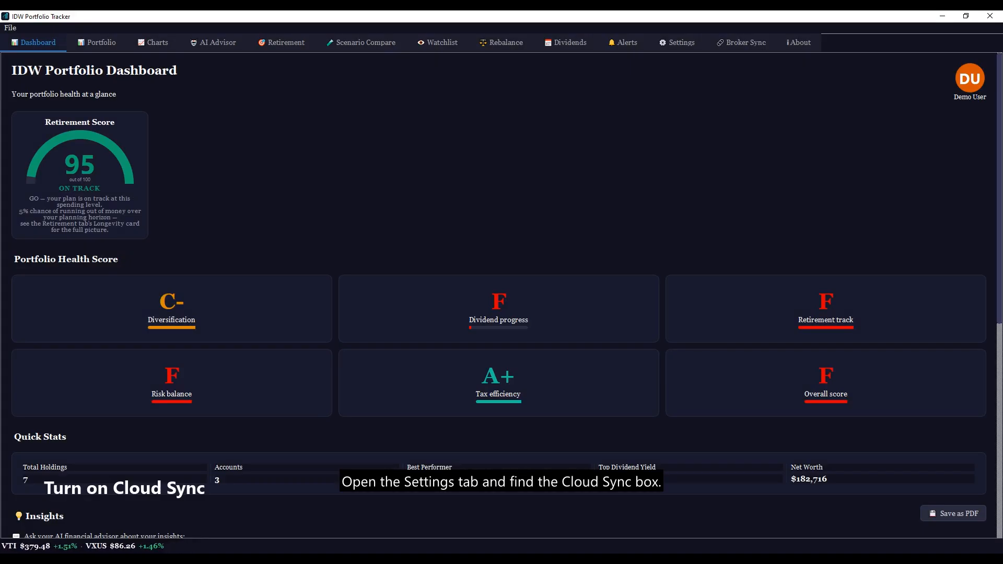
Step: In Settings, create a Cloud Sync account with the user's e-mail address and password
{"action": "left_click", "coordinate": [676, 42]}
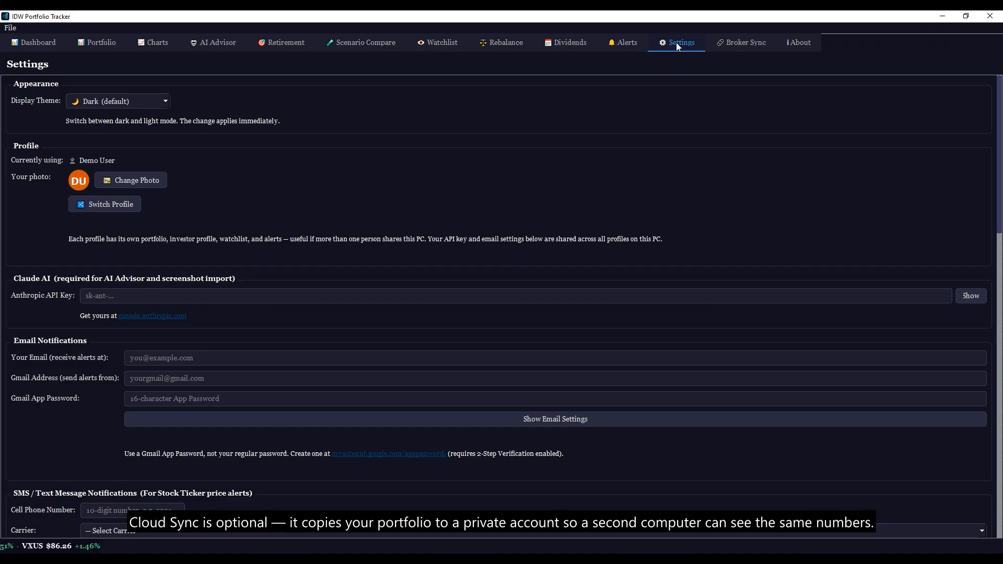
{"action": "scroll", "coordinate": [676, 43], "scroll_direction": "down", "scroll_amount": 15}
{"action": "scroll", "coordinate": [123, 120], "scroll_direction": "down", "scroll_amount": 1}
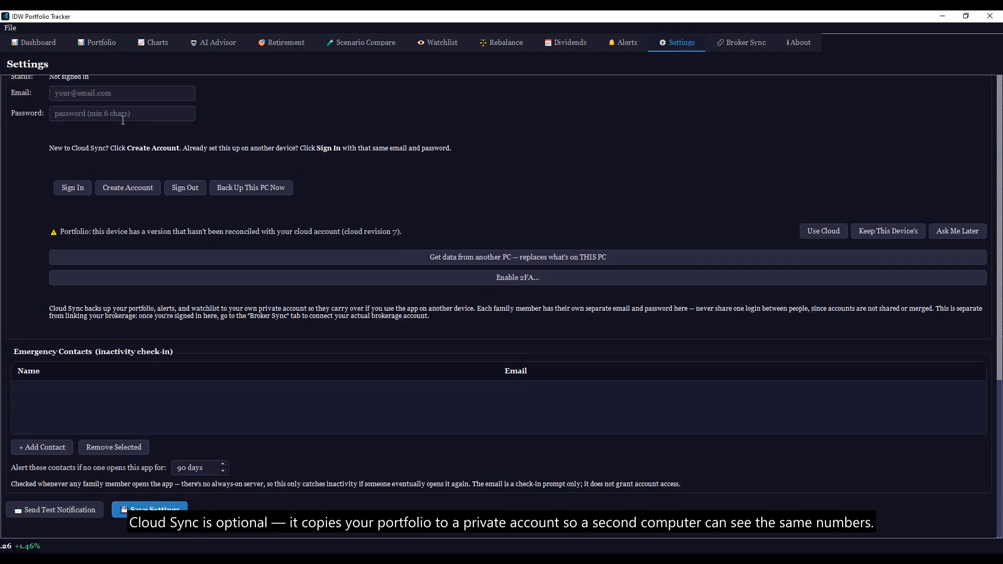
{"action": "scroll", "coordinate": [123, 120], "scroll_direction": "up", "scroll_amount": 1}
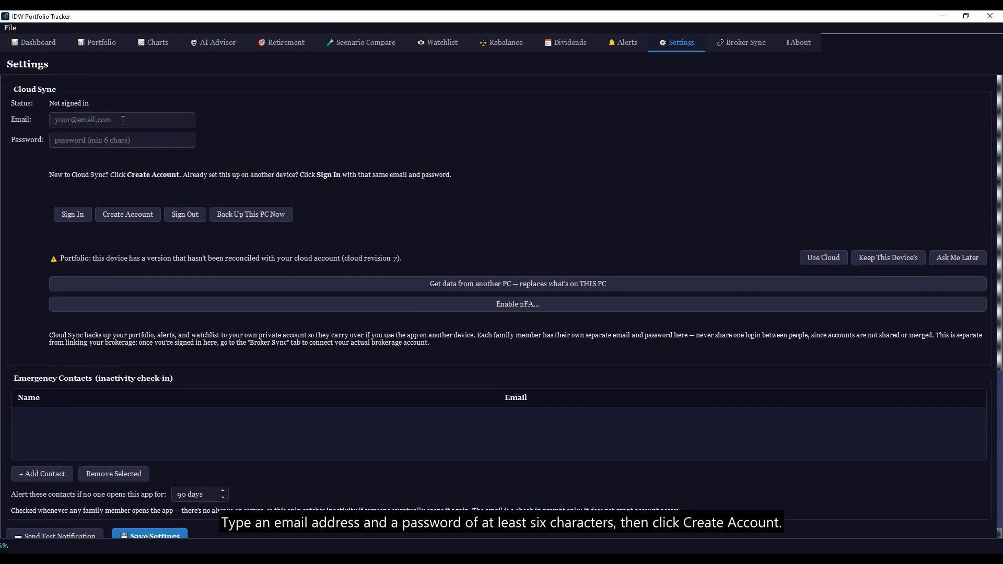
{"action": "left_click", "coordinate": [123, 120]}
{"action": "type", "text": "demo@"}
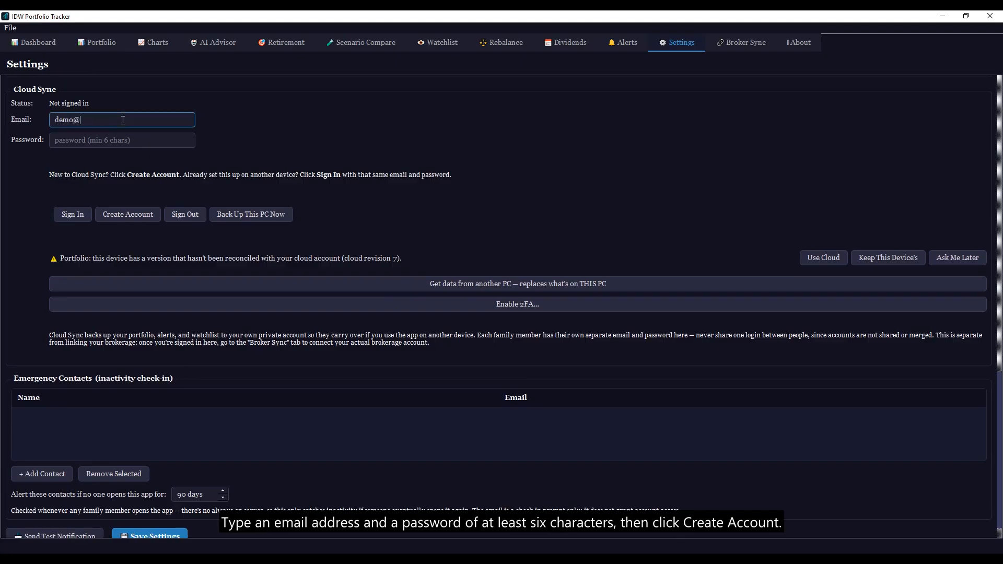
{"action": "type", "text": "example.com"}
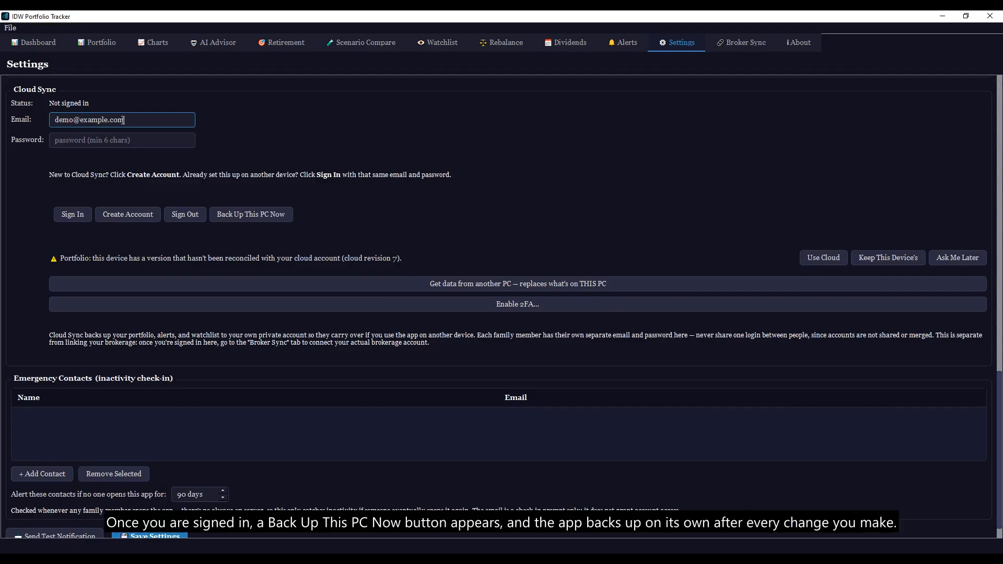
{"action": "left_click", "coordinate": [122, 140]}
{"action": "type", "text": "••••••••"}
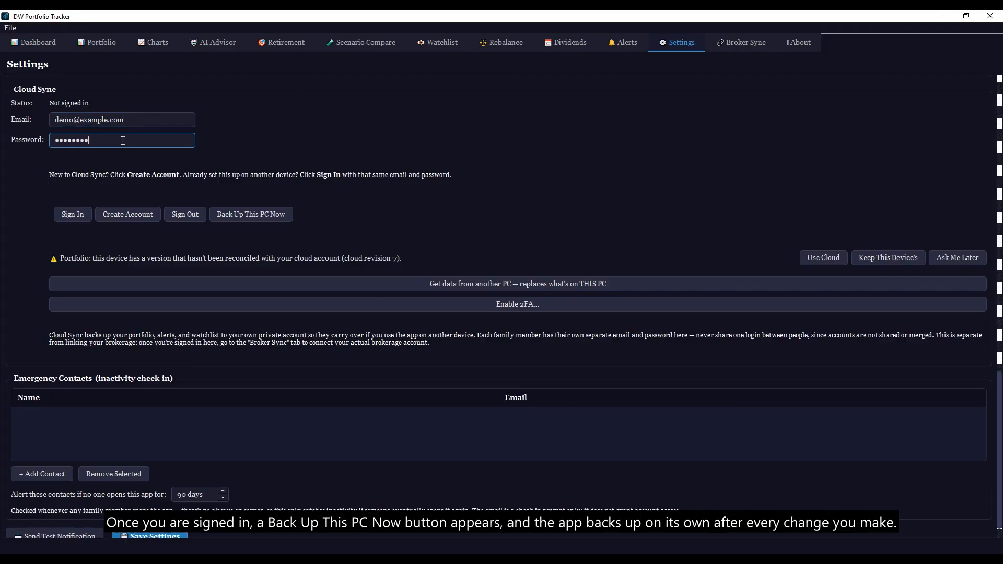
{"action": "left_click", "coordinate": [128, 215]}
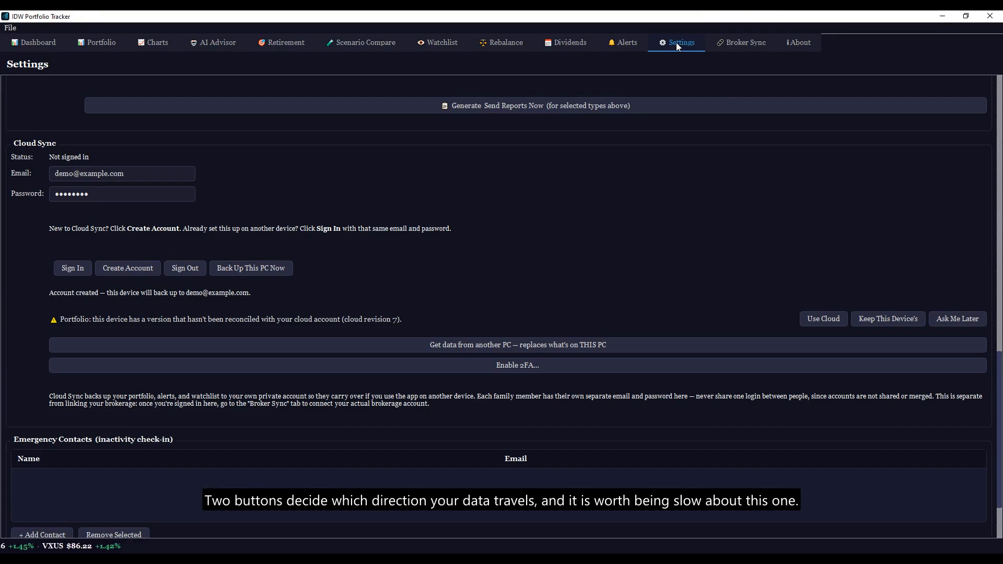
{"action": "scroll", "coordinate": [676, 43], "scroll_direction": "down", "scroll_amount": 2}
{"action": "scroll", "coordinate": [123, 120], "scroll_direction": "down", "scroll_amount": 1}
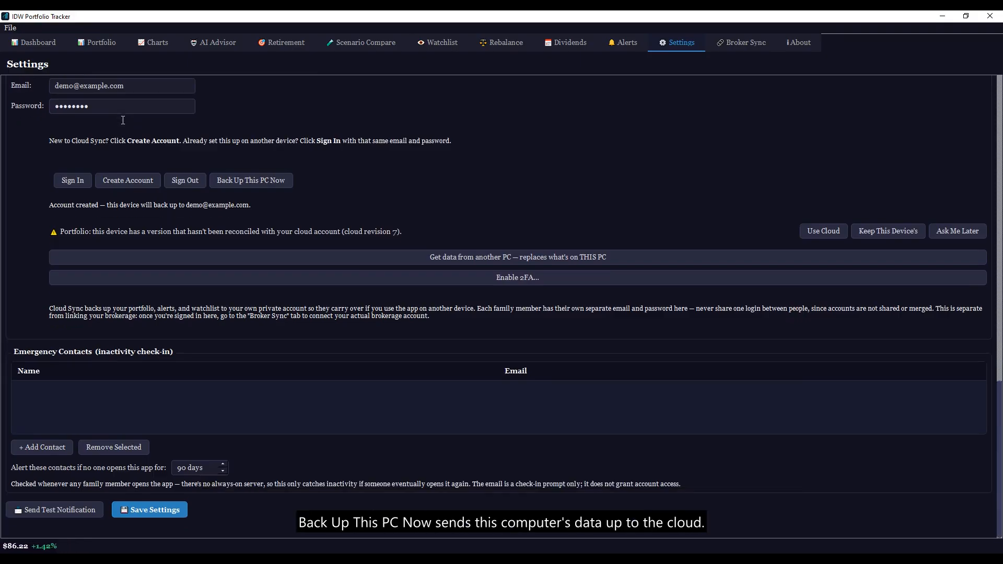
{"action": "scroll", "coordinate": [123, 120], "scroll_direction": "up", "scroll_amount": 5}
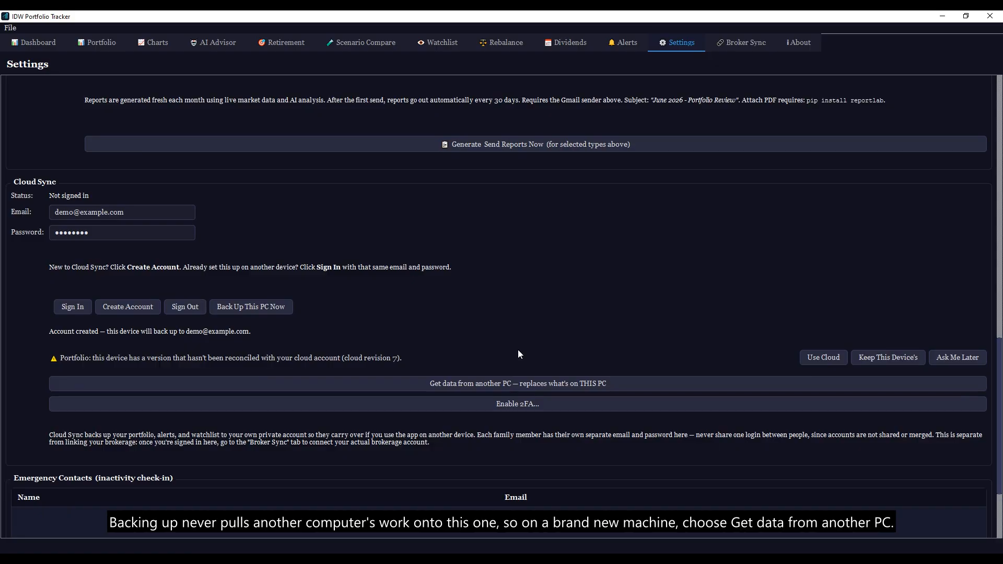
{"action": "scroll", "coordinate": [519, 350], "scroll_direction": "down", "scroll_amount": 2}
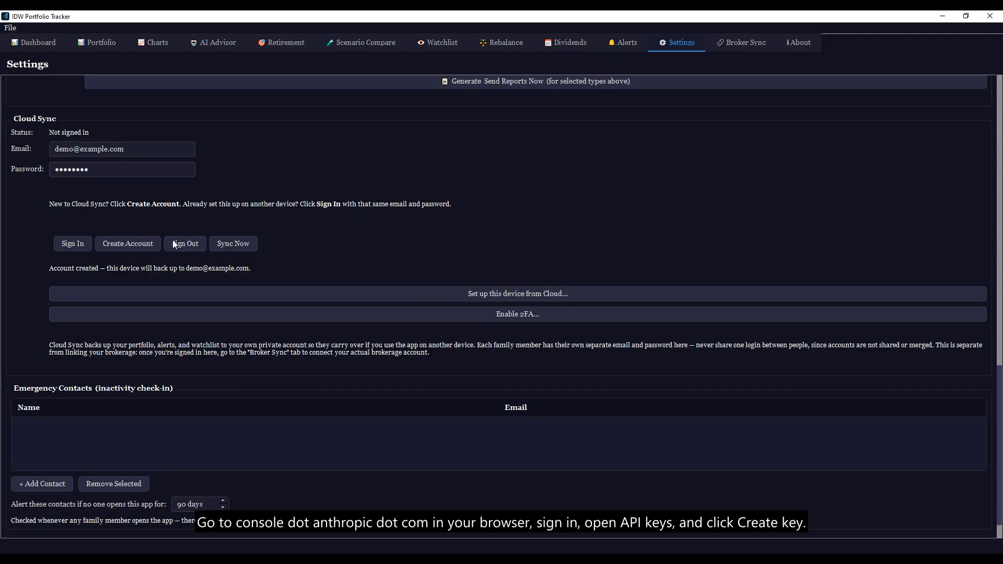
Step: Paste the Anthropic API key into the Claude AI settings field
{"action": "scroll", "coordinate": [174, 244], "scroll_direction": "up", "scroll_amount": 15}
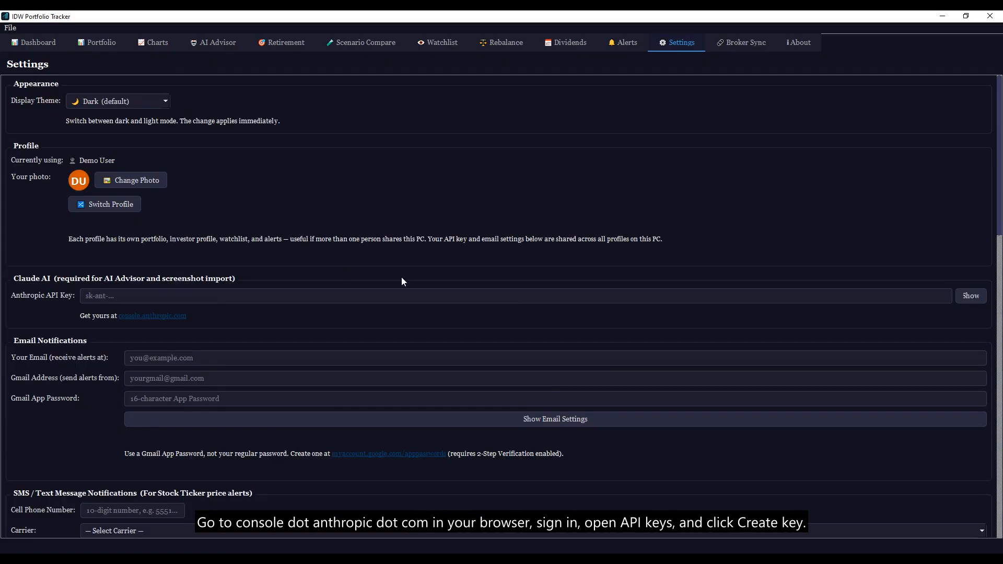
{"action": "scroll", "coordinate": [516, 296], "scroll_direction": "down", "scroll_amount": 3}
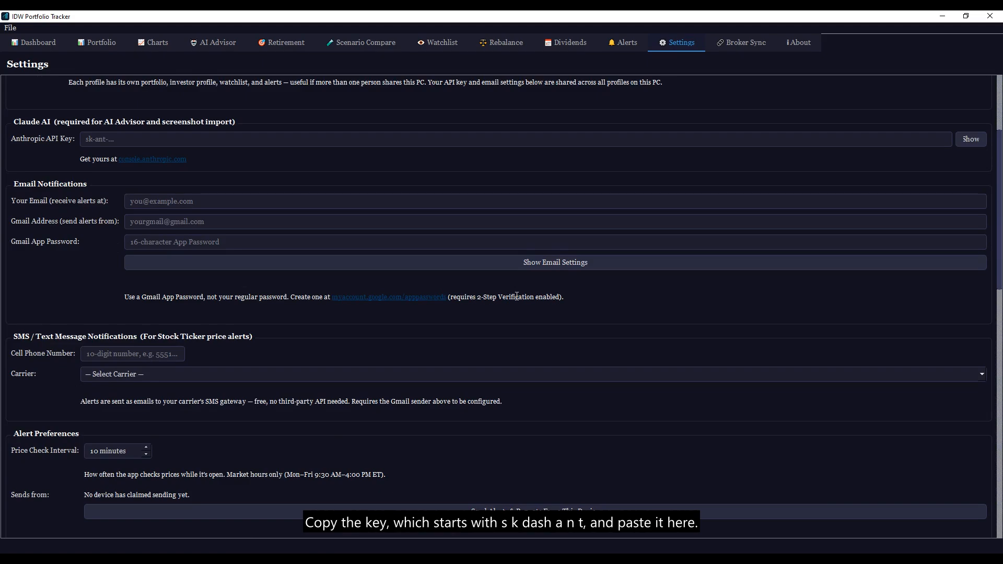
{"action": "scroll", "coordinate": [517, 296], "scroll_direction": "up", "scroll_amount": 4}
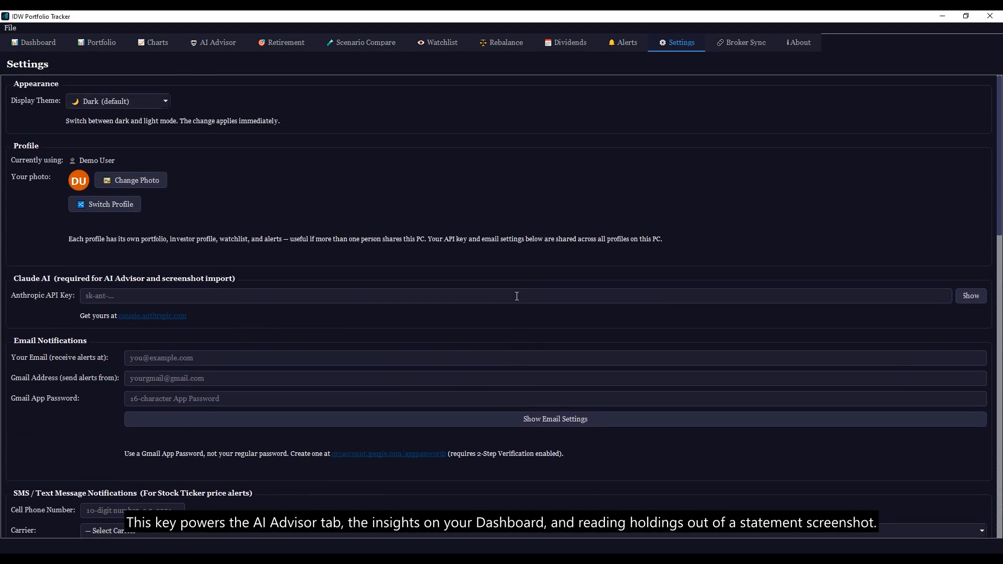
{"action": "left_click", "coordinate": [517, 296]}
{"action": "type", "text": "sk-ant-a"}
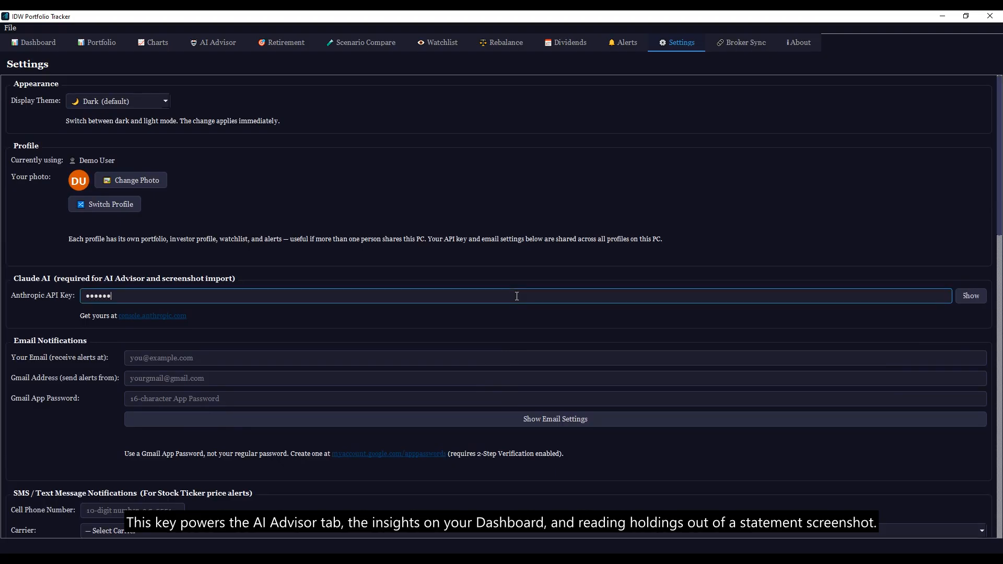
{"action": "type", "text": "pi0"}
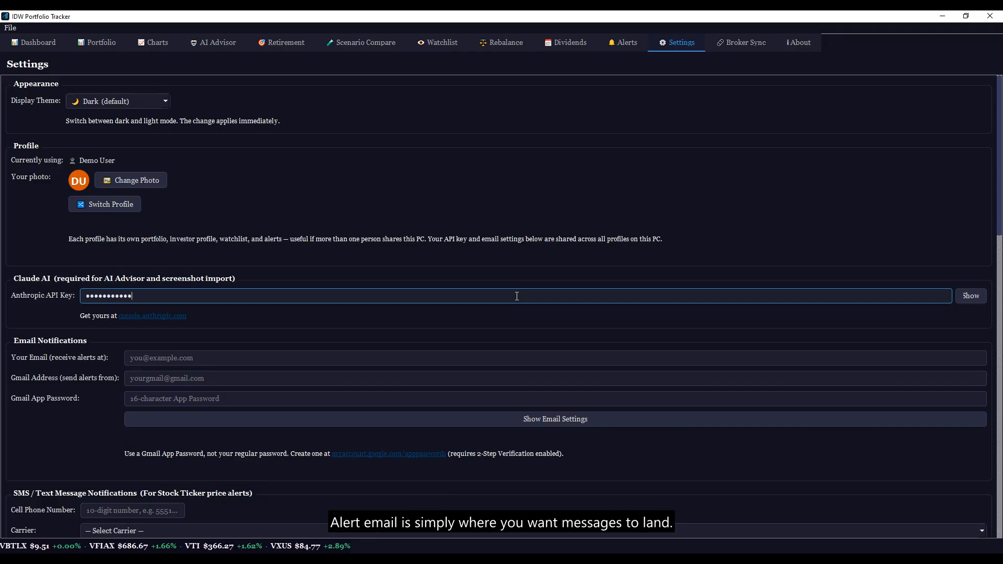
Step: Fill in the alert recipient e-mail, the Gmail sending address and the Gmail app password
{"action": "left_click", "coordinate": [556, 358]}
{"action": "type", "text": "•••••••••••"}
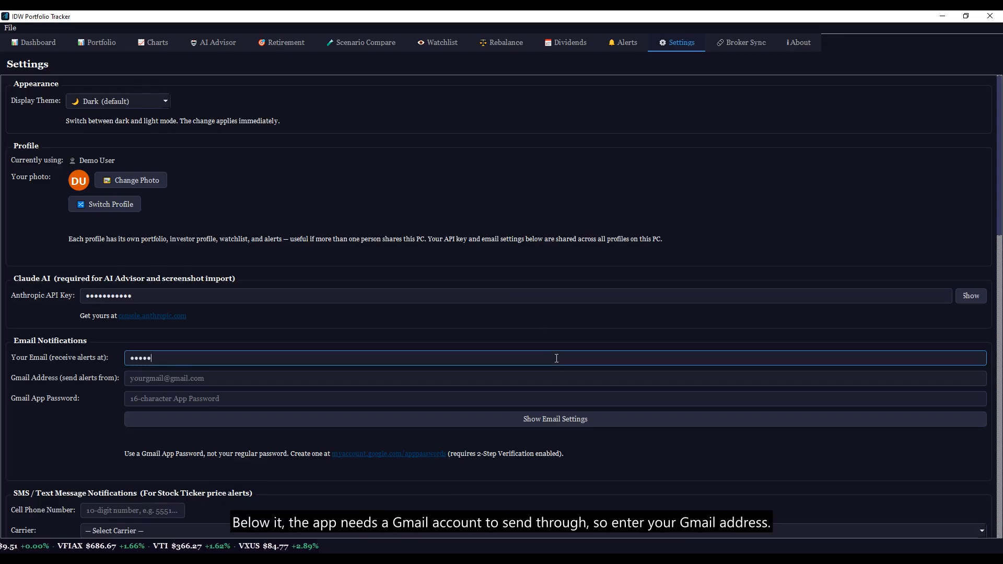
{"action": "type", "text": "•••••"}
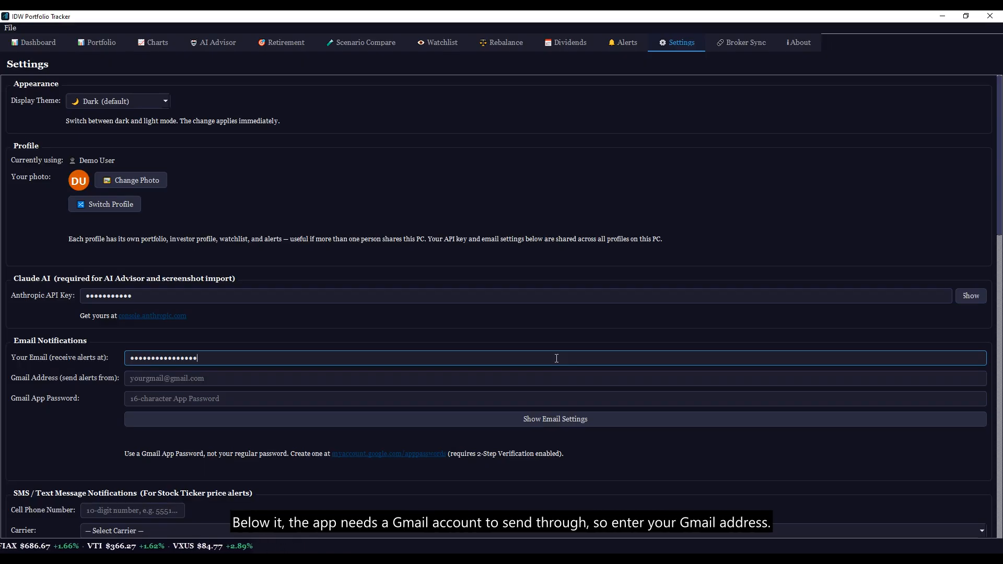
{"action": "left_click", "coordinate": [556, 378]}
{"action": "type", "text": "•"}
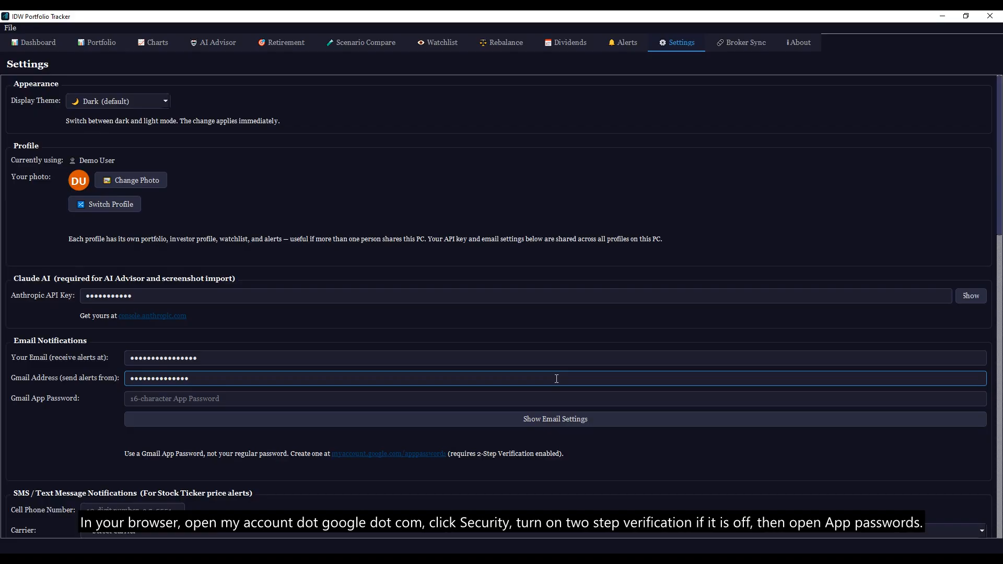
{"action": "left_click", "coordinate": [556, 400]}
{"action": "type", "text": "abcd"}
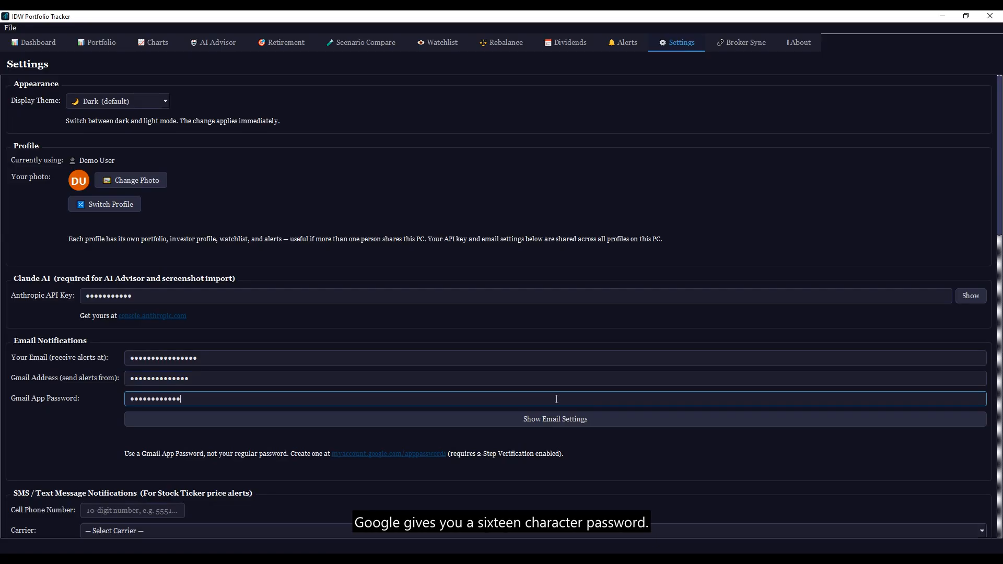
{"action": "type", "text": "••"}
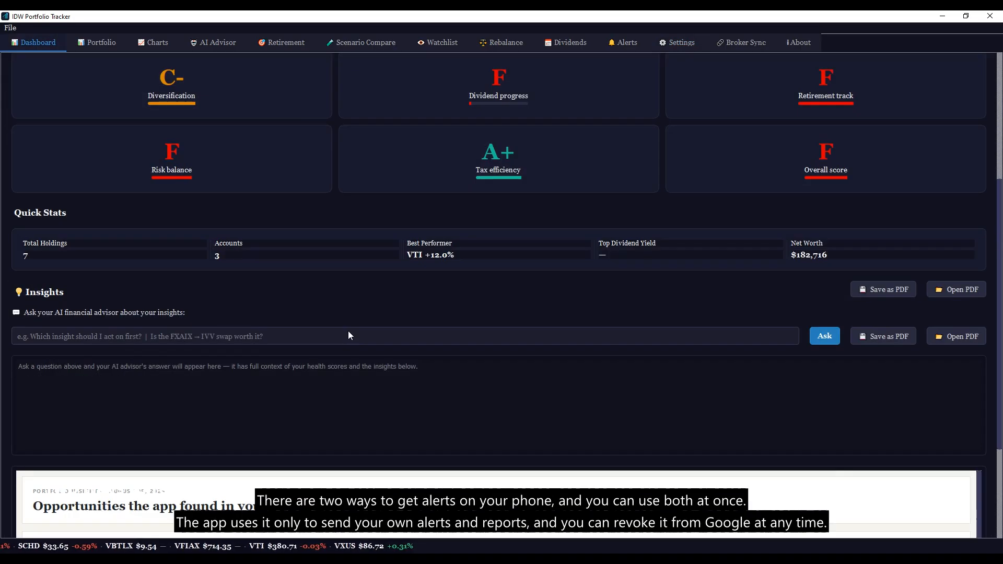
Step: Choose Verizon as the SMS carrier for text-message alerts
{"action": "left_click", "coordinate": [678, 45]}
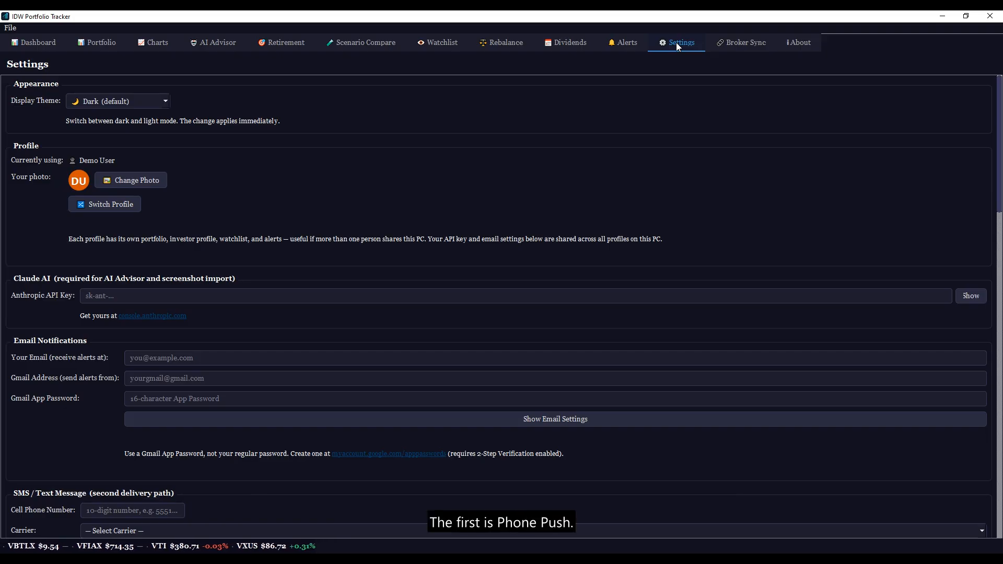
{"action": "scroll", "coordinate": [133, 509], "scroll_direction": "down", "scroll_amount": 1}
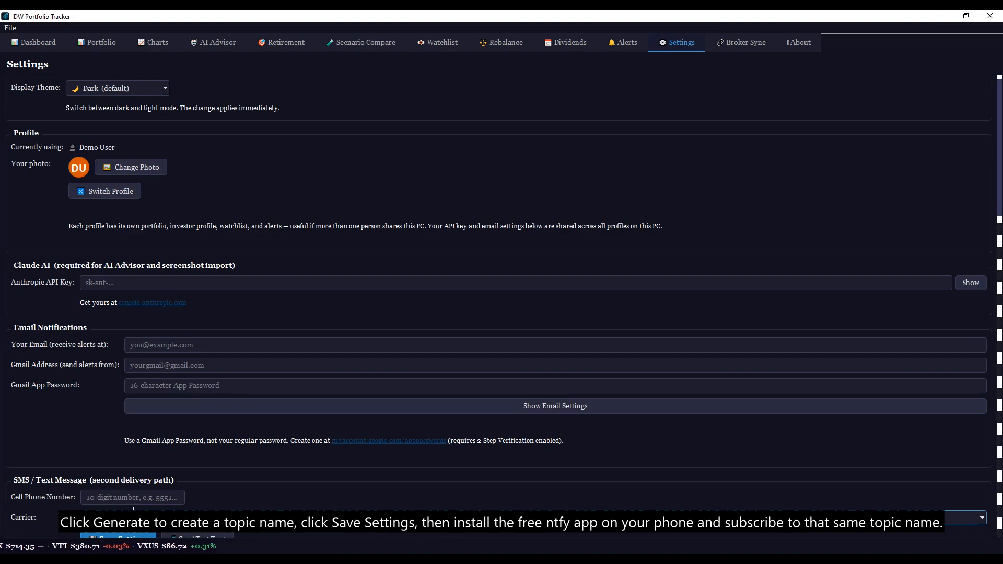
{"action": "scroll", "coordinate": [134, 508], "scroll_direction": "up", "scroll_amount": 1}
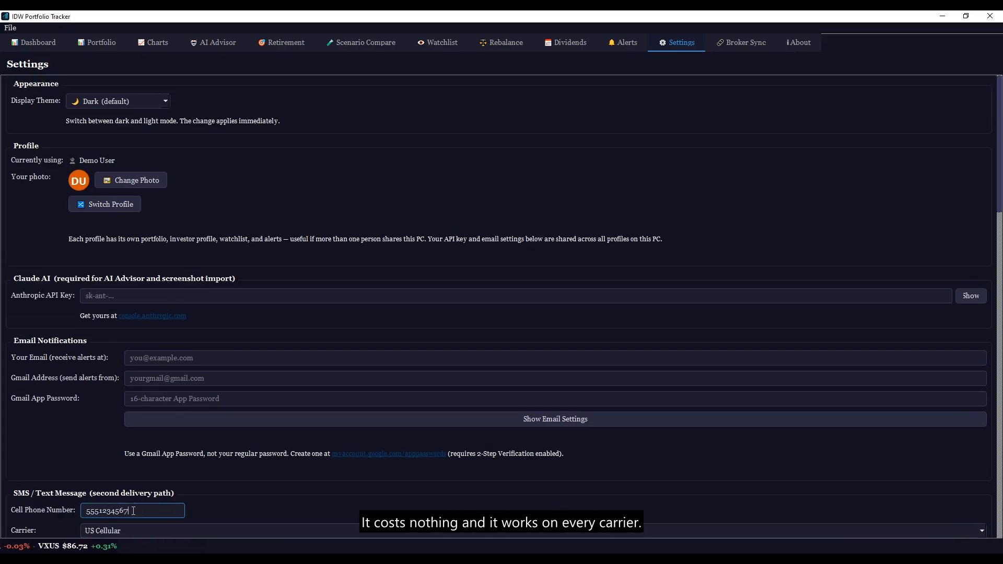
{"action": "scroll", "coordinate": [133, 511], "scroll_direction": "down", "scroll_amount": 6}
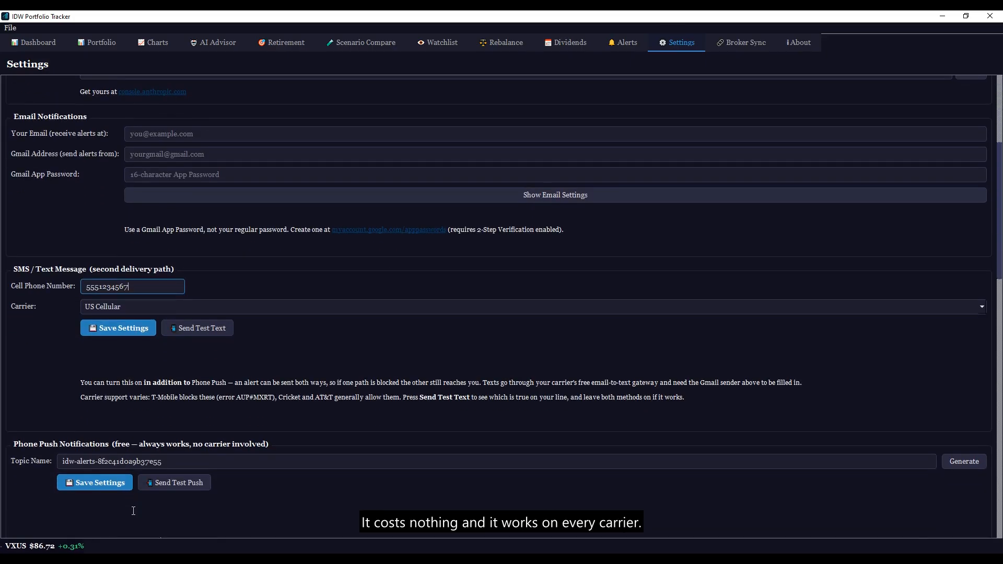
{"action": "left_click", "coordinate": [534, 307]}
{"action": "key", "text": "Down"}
{"action": "key", "text": "Return"}
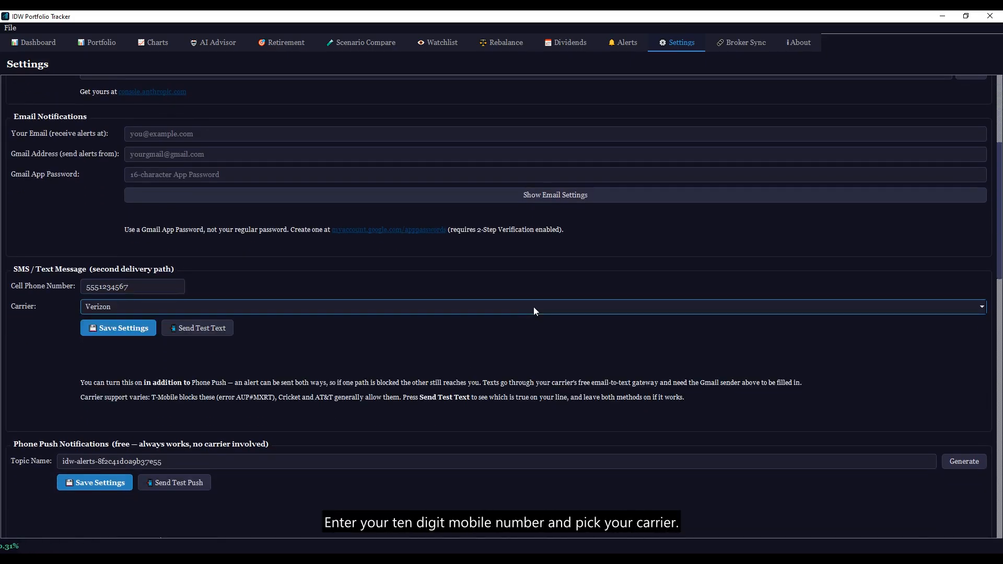
Step: Replace the push notification topic name with a new topic name
{"action": "scroll", "coordinate": [534, 306], "scroll_direction": "down", "scroll_amount": 5}
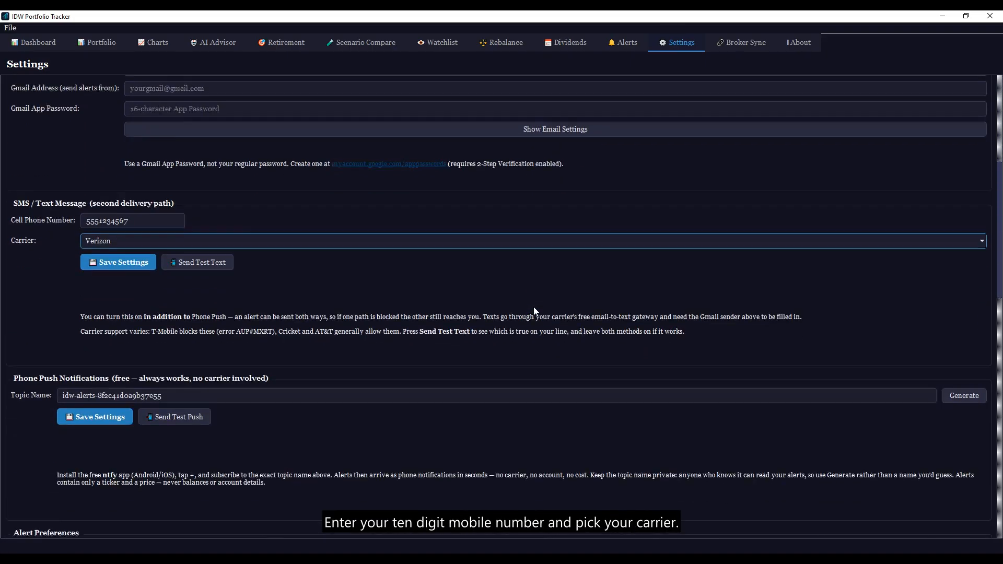
{"action": "scroll", "coordinate": [498, 311], "scroll_direction": "down", "scroll_amount": 3}
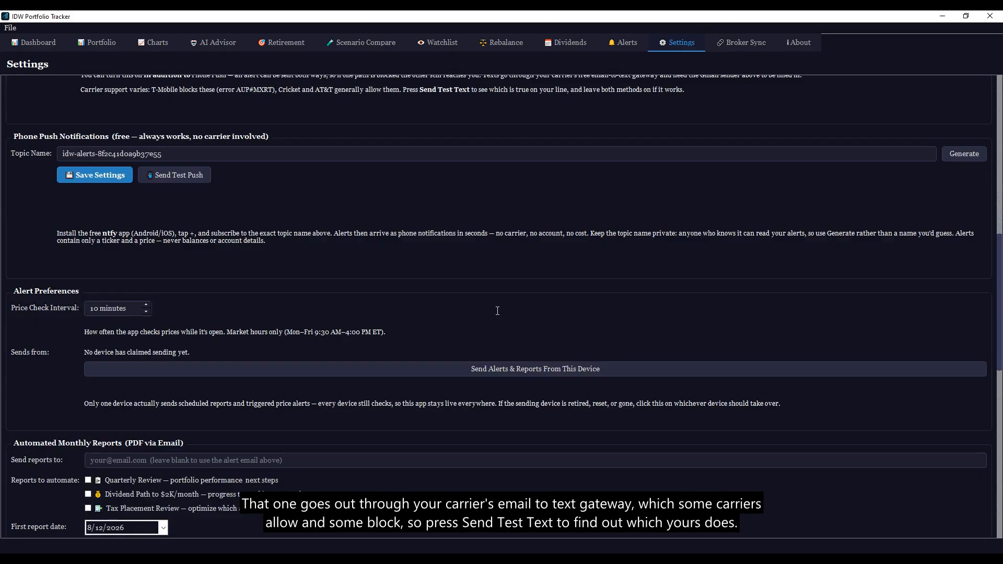
{"action": "scroll", "coordinate": [497, 311], "scroll_direction": "up", "scroll_amount": 4}
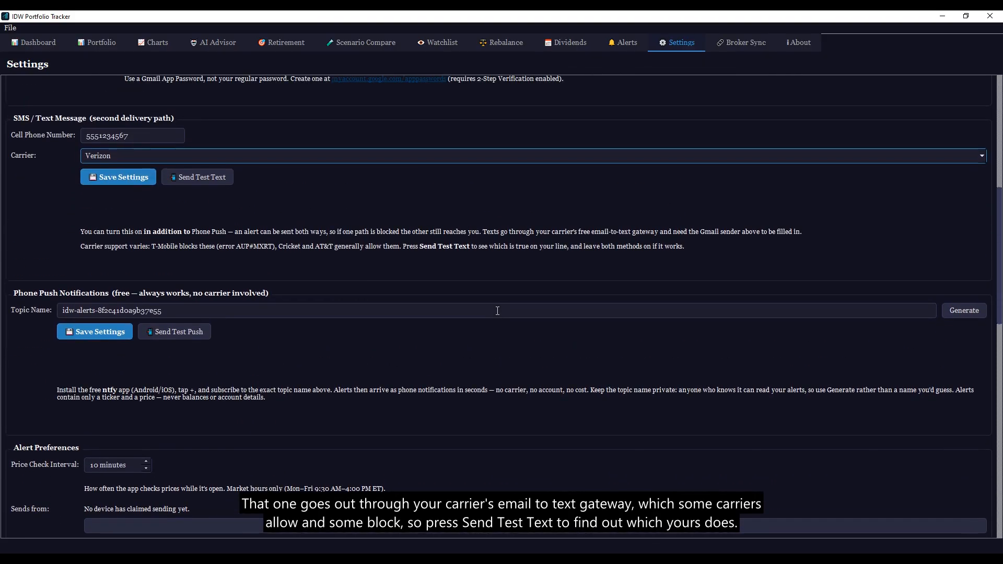
{"action": "triple_click", "coordinate": [497, 311]}
{"action": "type", "text": "idw-alerts-8f2c"}
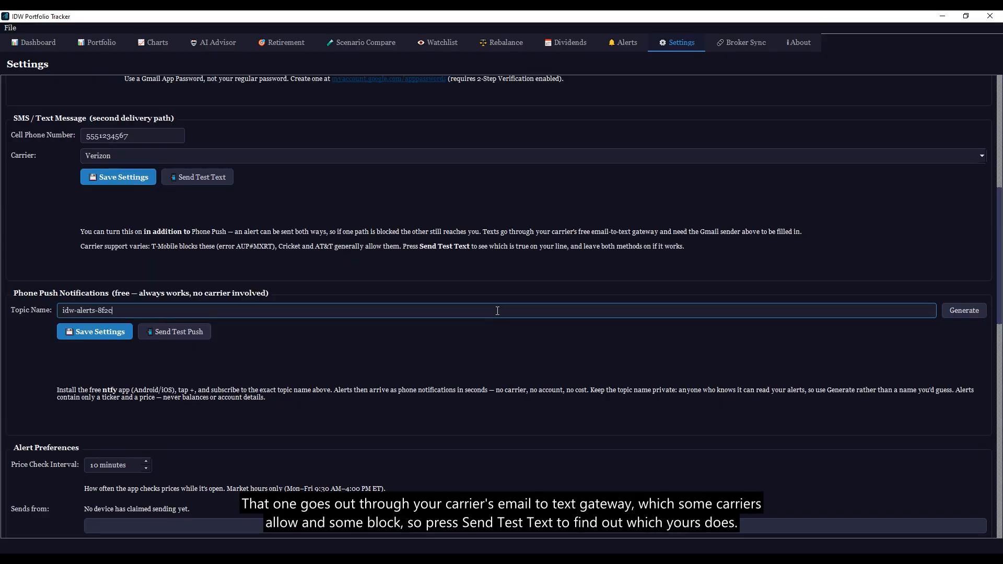
{"action": "type", "text": "41d0a9b3"}
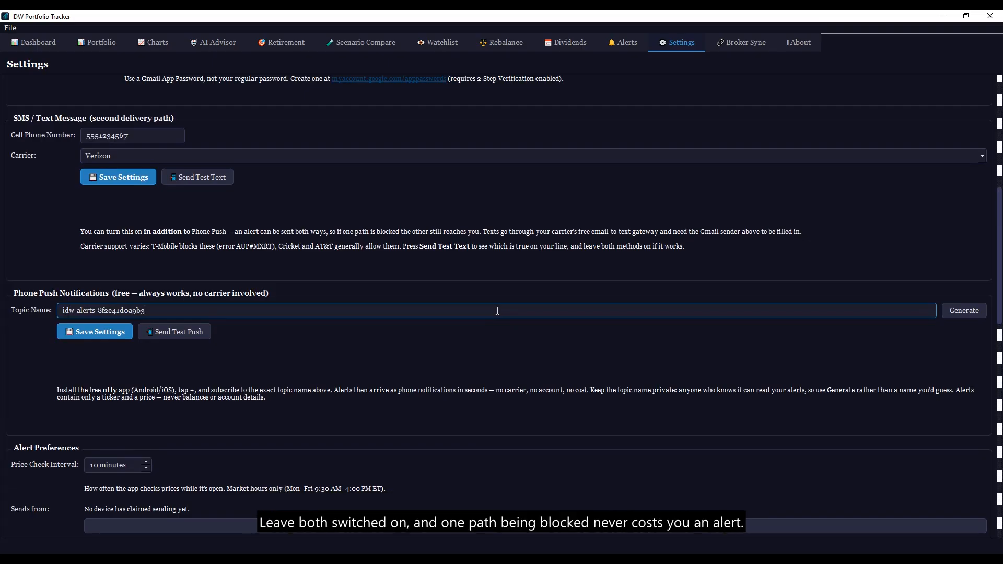
{"action": "type", "text": "7e5"}
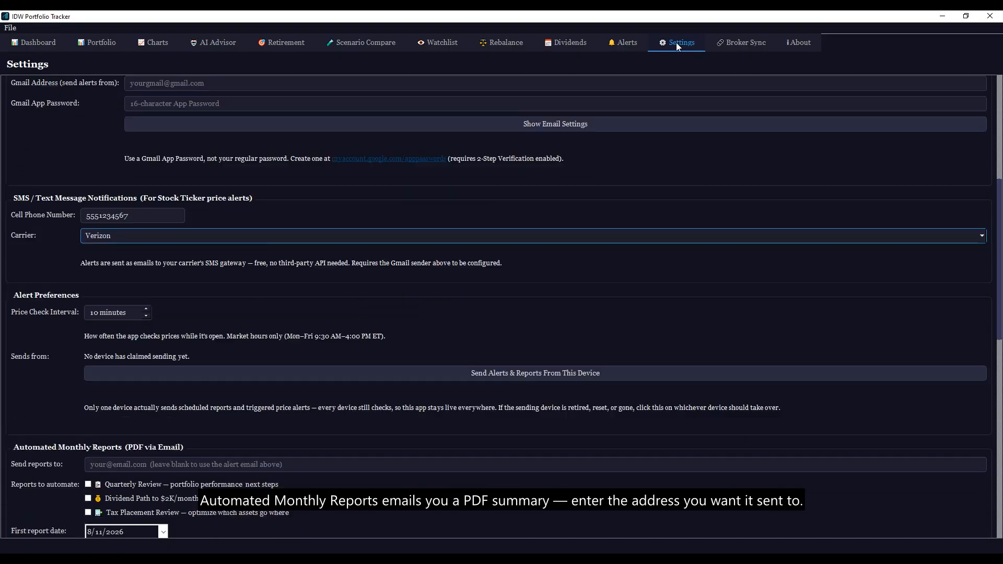
Step: Start entering the monthly-report e-mail address and add an empty emergency contact row
{"action": "left_click", "coordinate": [537, 307]}
{"action": "type", "text": "demo@example.com"}
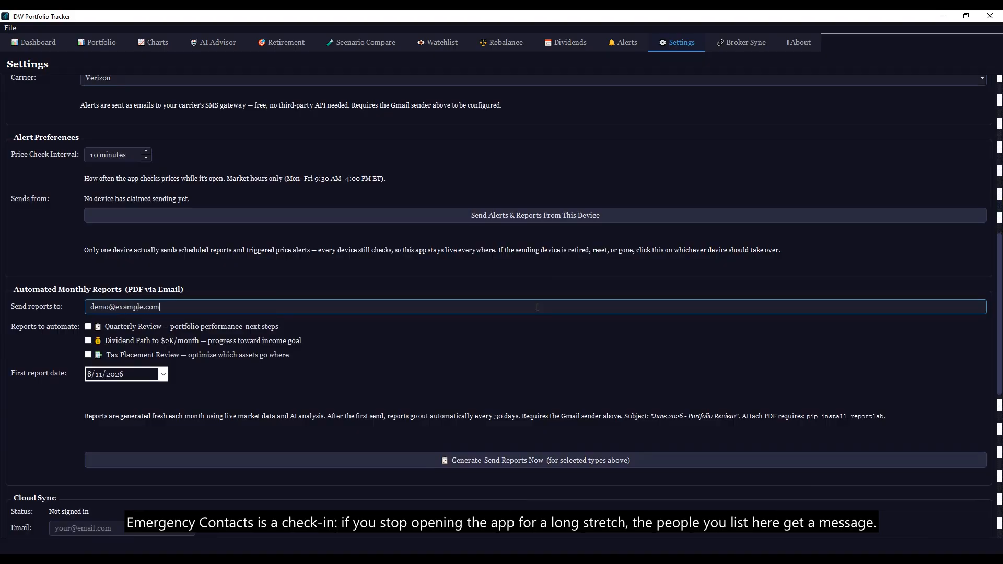
{"action": "scroll", "coordinate": [537, 308], "scroll_direction": "down", "scroll_amount": 8}
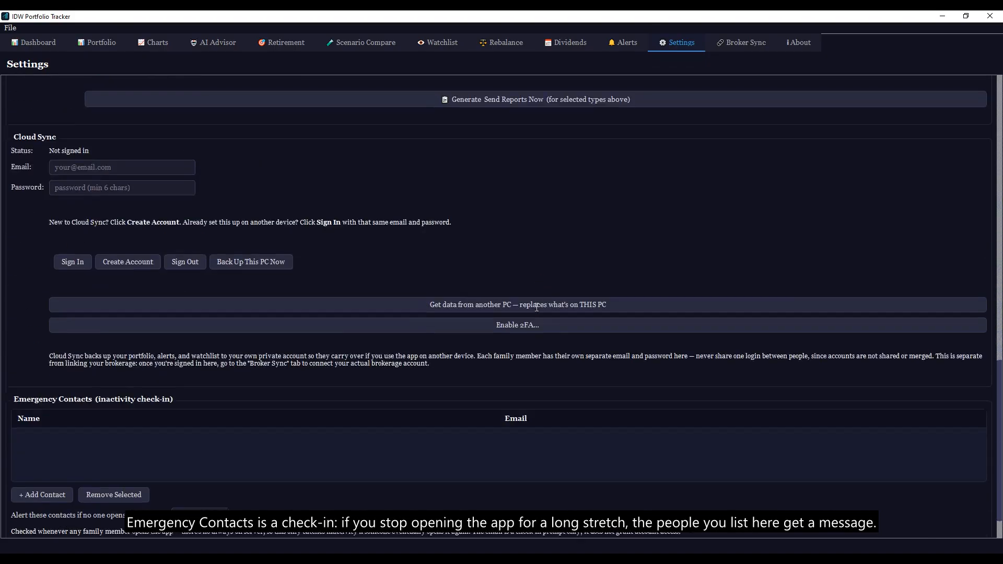
{"action": "left_click", "coordinate": [43, 450]}
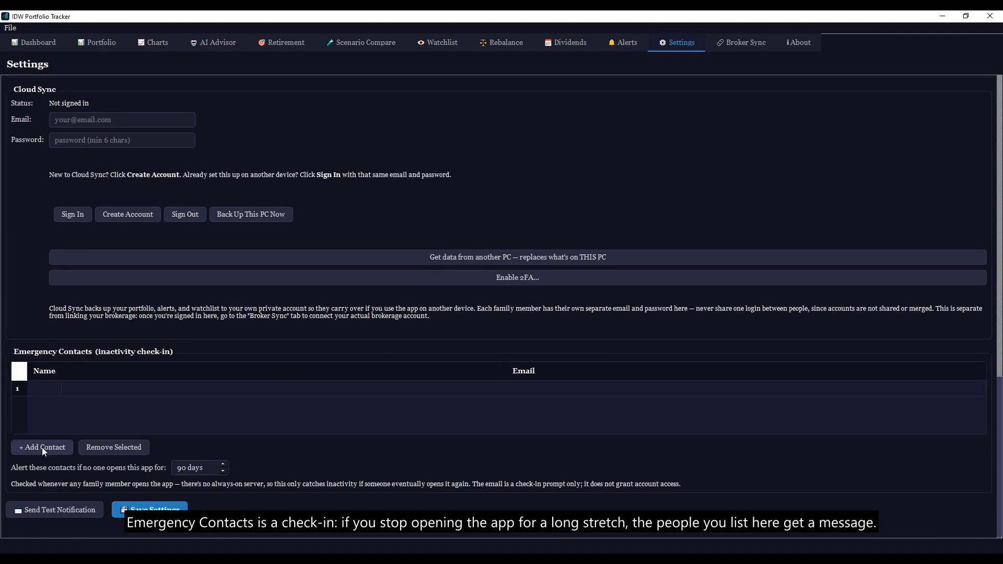
Step: Make this device send alerts and reports, save settings, and send a test notification
{"action": "scroll", "coordinate": [41, 447], "scroll_direction": "up", "scroll_amount": 8}
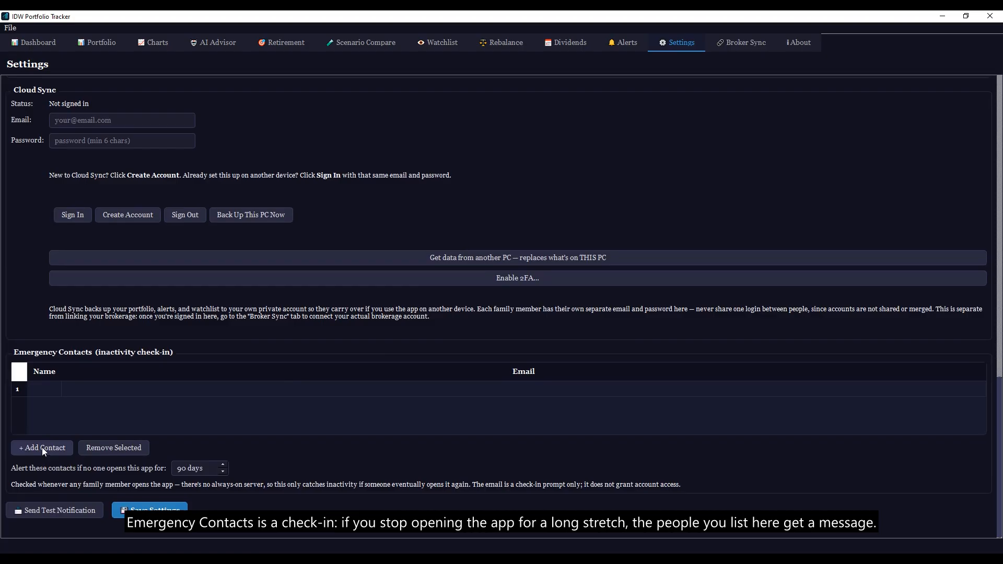
{"action": "left_click", "coordinate": [537, 310]}
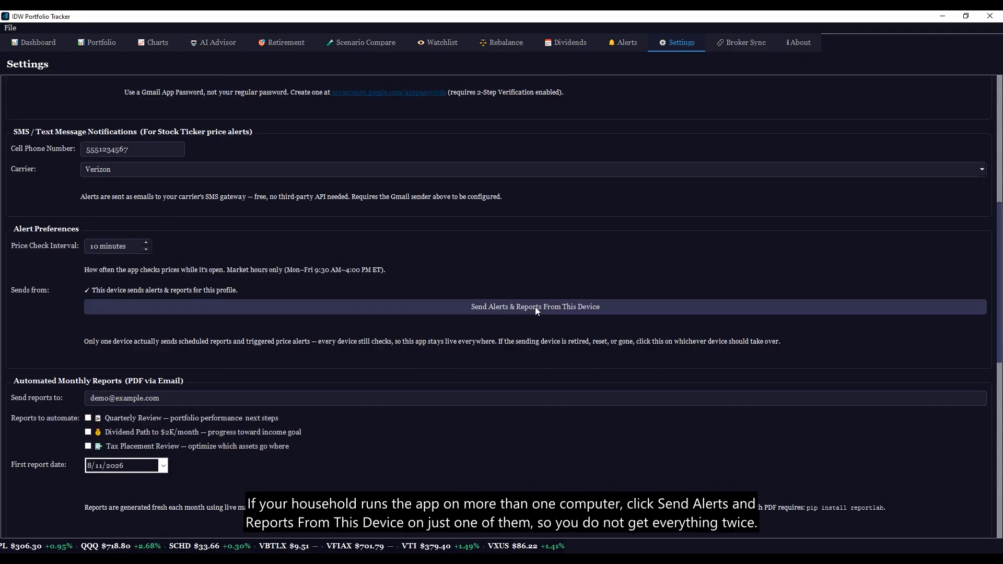
{"action": "scroll", "coordinate": [535, 307], "scroll_direction": "down", "scroll_amount": 8}
{"action": "scroll", "coordinate": [535, 306], "scroll_direction": "down", "scroll_amount": 1}
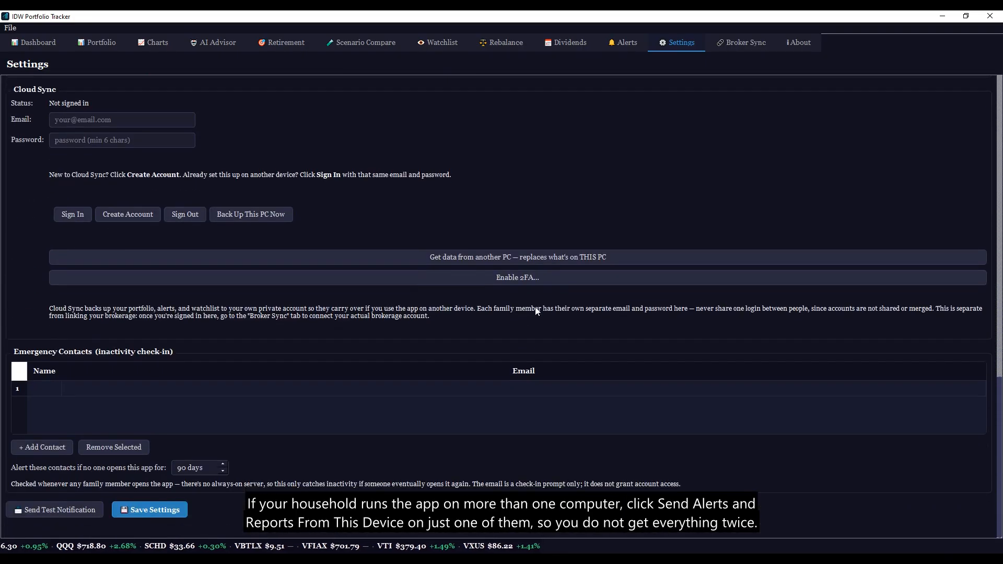
{"action": "left_click", "coordinate": [149, 509]}
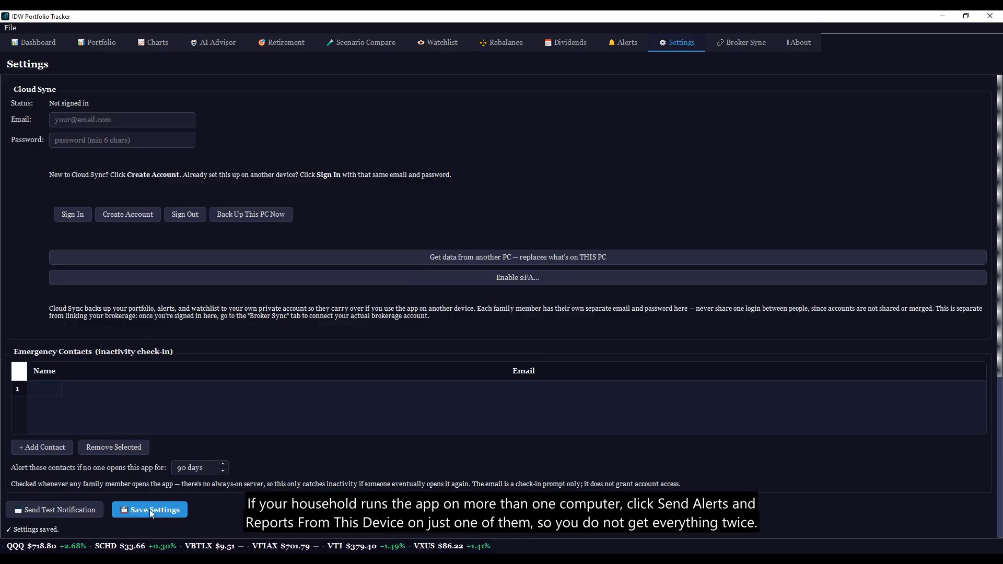
{"action": "left_click", "coordinate": [54, 510]}
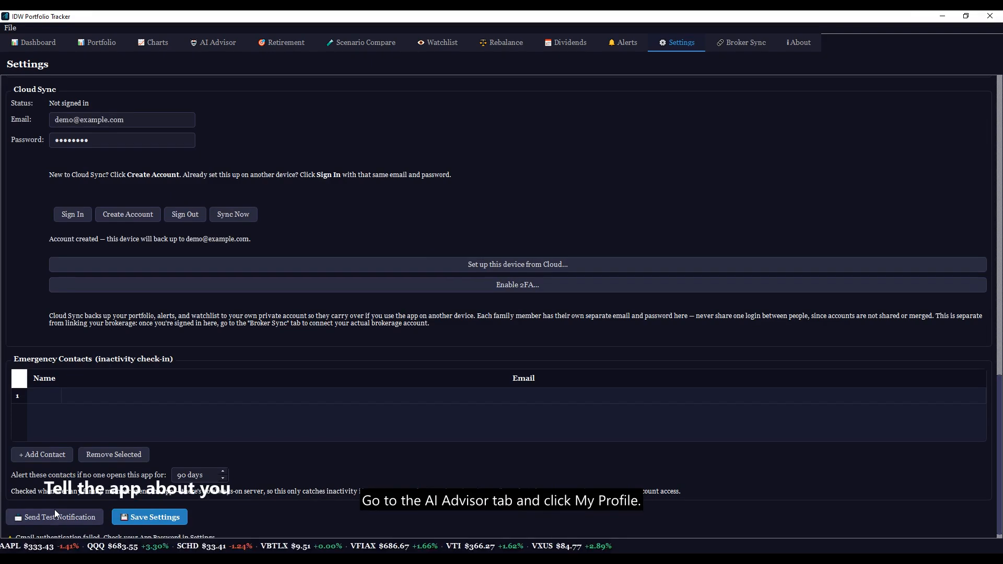
Step: Save the AI Advisor investor profile: age 45, retire at 65, income 90000, 1200 monthly
{"action": "left_click", "coordinate": [212, 42]}
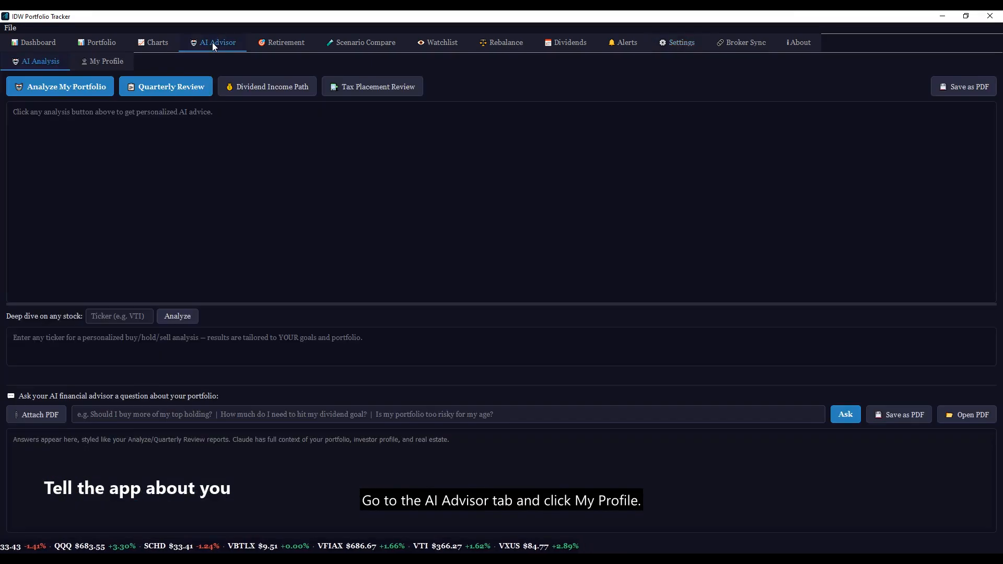
{"action": "left_click", "coordinate": [102, 62]}
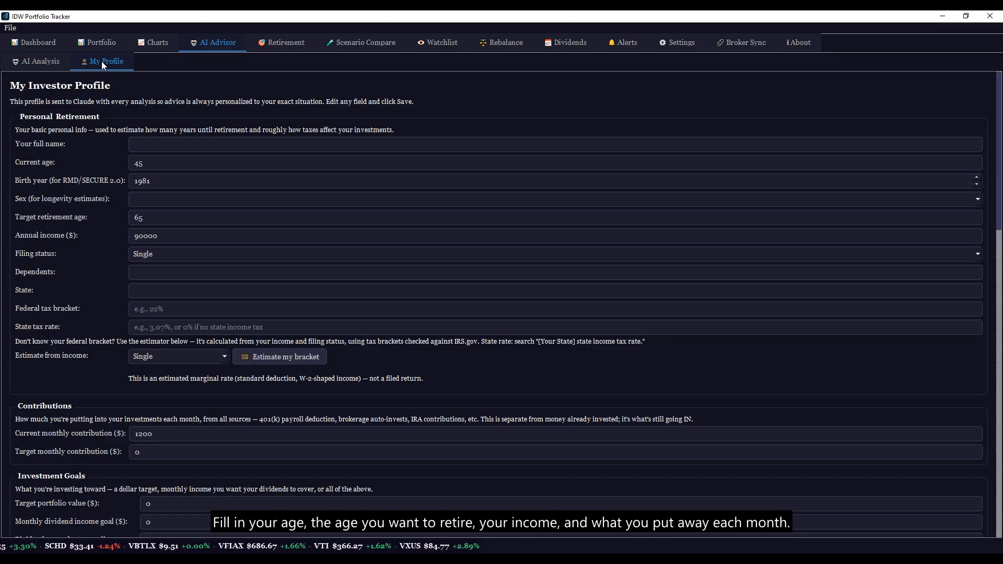
{"action": "scroll", "coordinate": [502, 304], "scroll_direction": "down", "scroll_amount": 2}
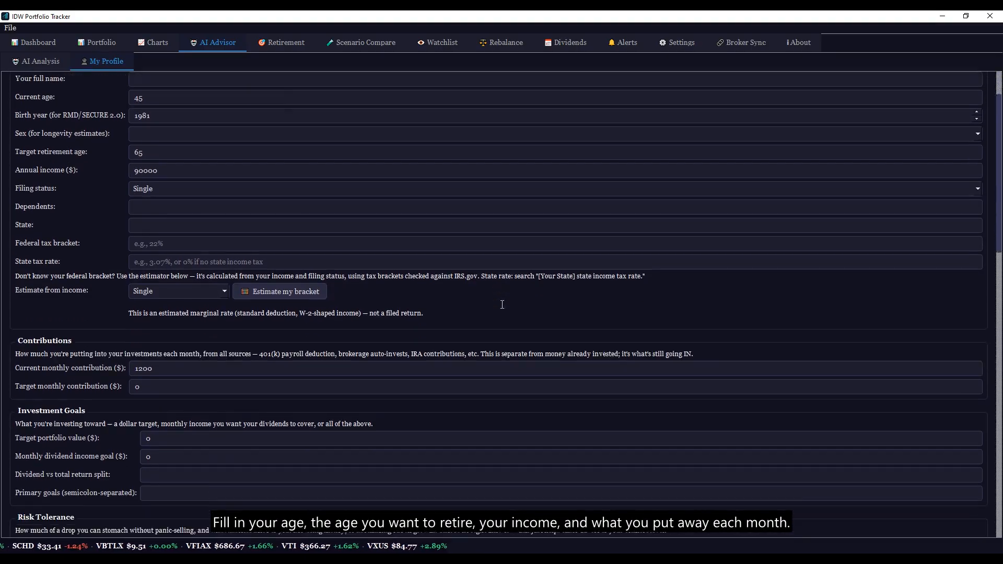
{"action": "scroll", "coordinate": [502, 304], "scroll_direction": "down", "scroll_amount": 3}
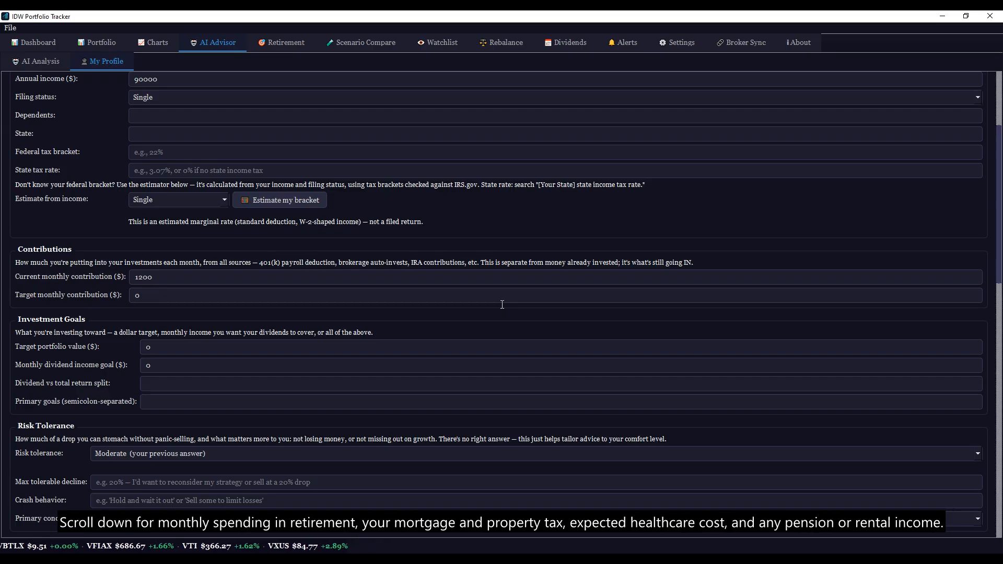
{"action": "scroll", "coordinate": [502, 305], "scroll_direction": "down", "scroll_amount": 15}
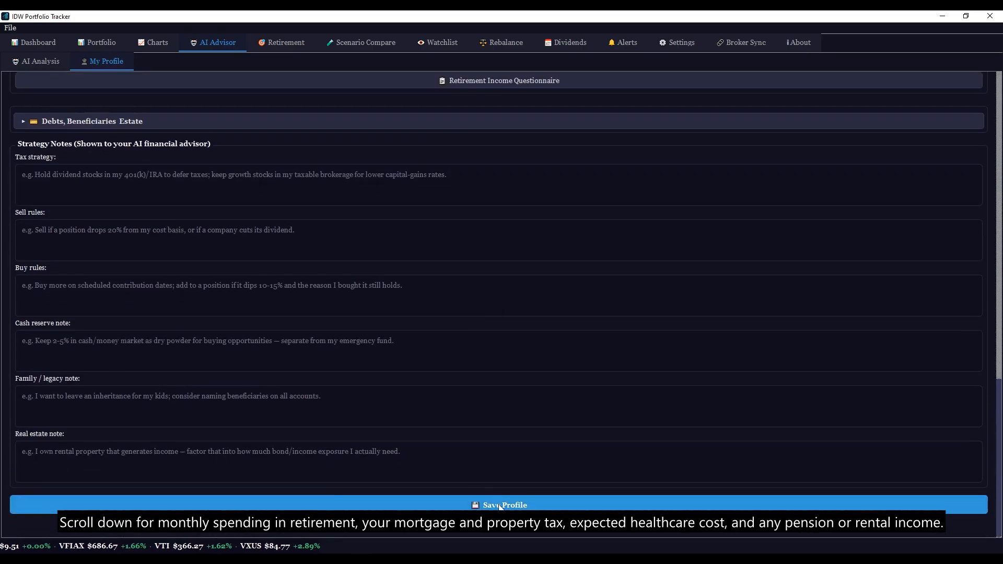
{"action": "left_click", "coordinate": [500, 505]}
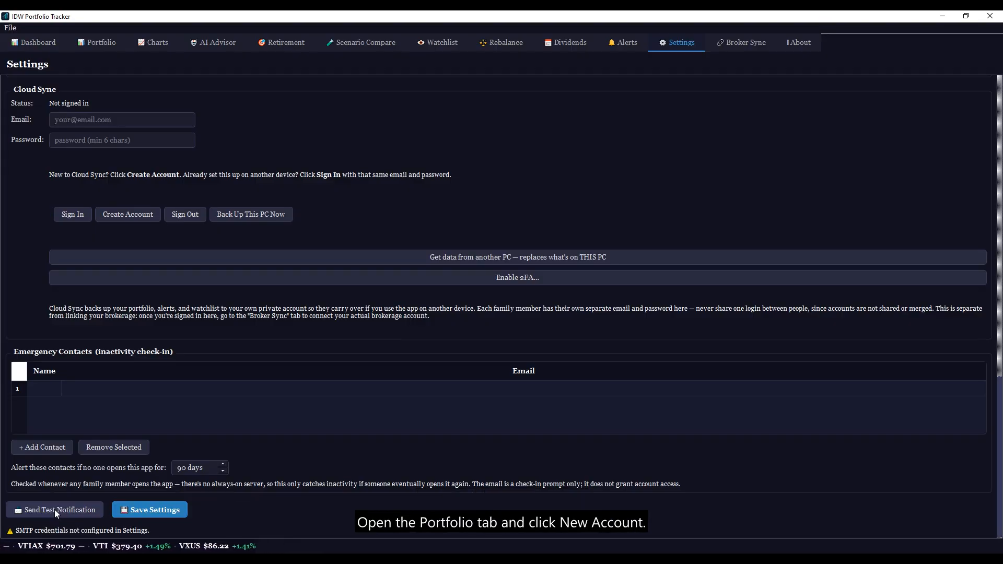
Step: Create a new account named HSA on the Portfolio tab
{"action": "left_click", "coordinate": [96, 43]}
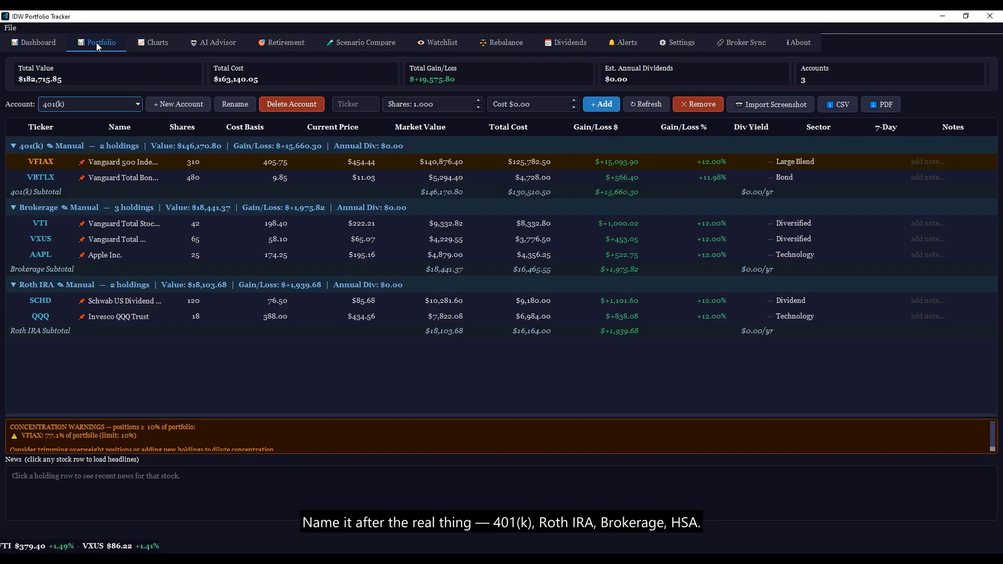
{"action": "left_click", "coordinate": [178, 105]}
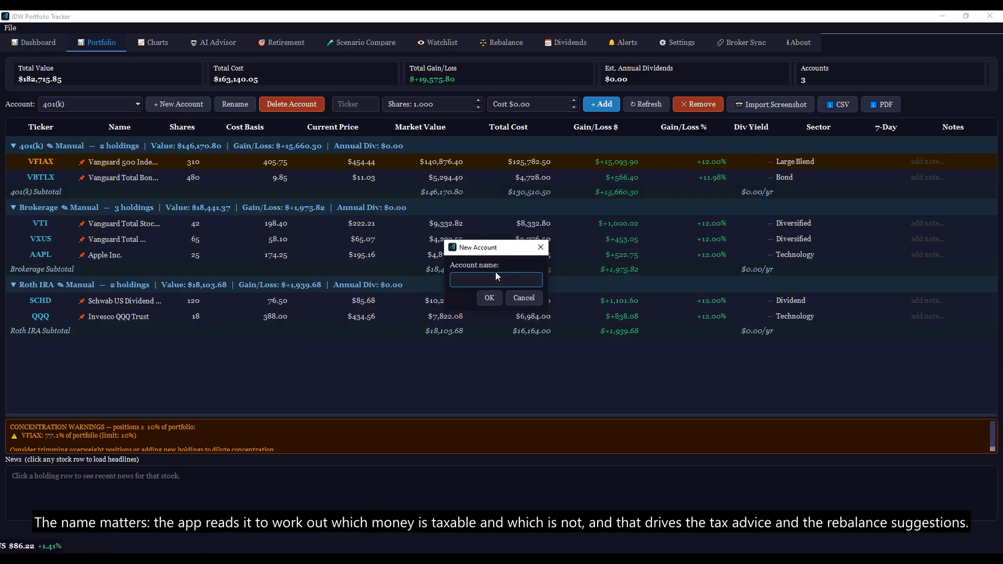
{"action": "type", "text": "HSA"}
{"action": "left_click", "coordinate": [488, 297]}
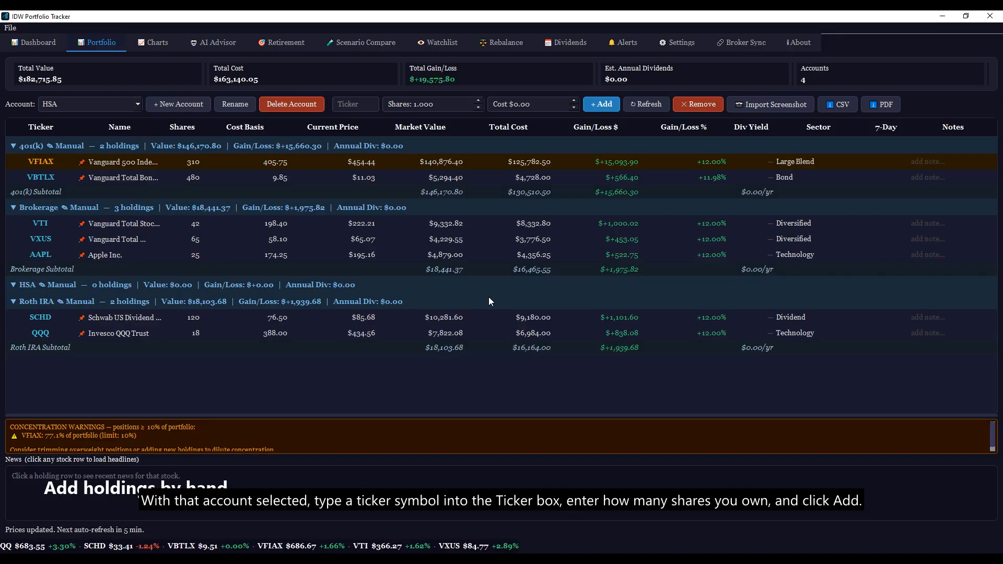
Step: Add a VTI holding of 42 shares to the HSA account
{"action": "left_click", "coordinate": [357, 105]}
{"action": "type", "text": "VTI"}
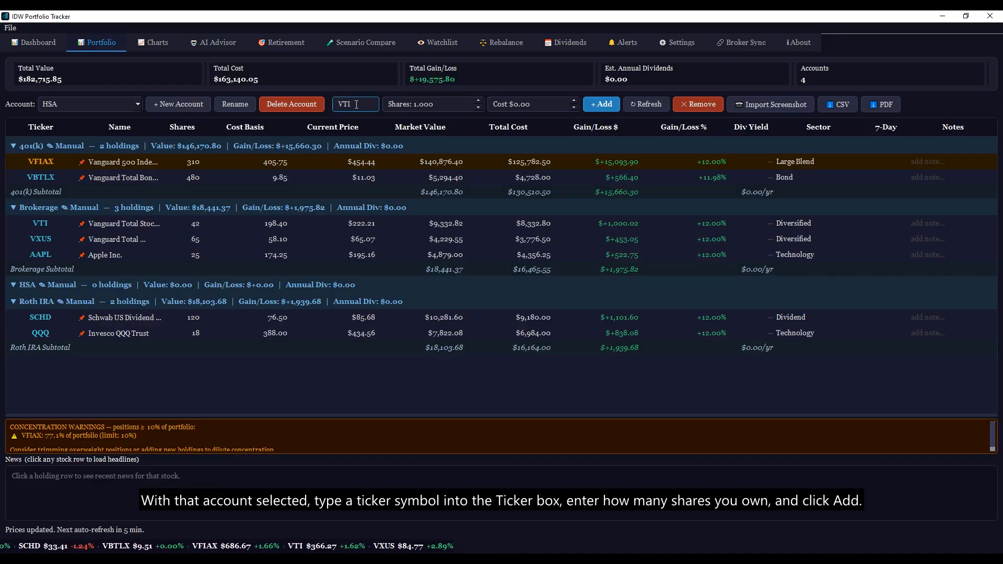
{"action": "left_click", "coordinate": [429, 104]}
{"action": "type", "text": "42"}
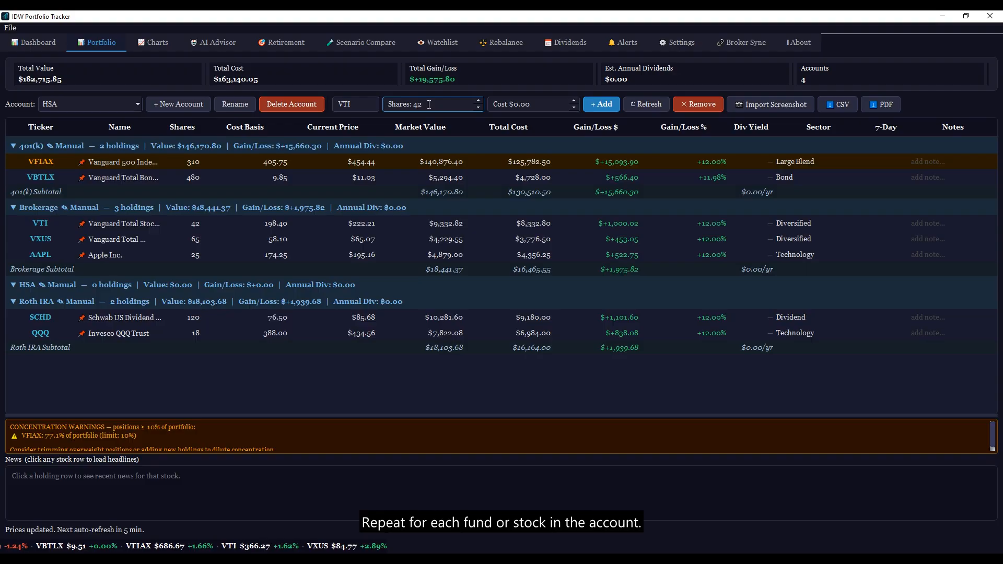
{"action": "left_click", "coordinate": [602, 104]}
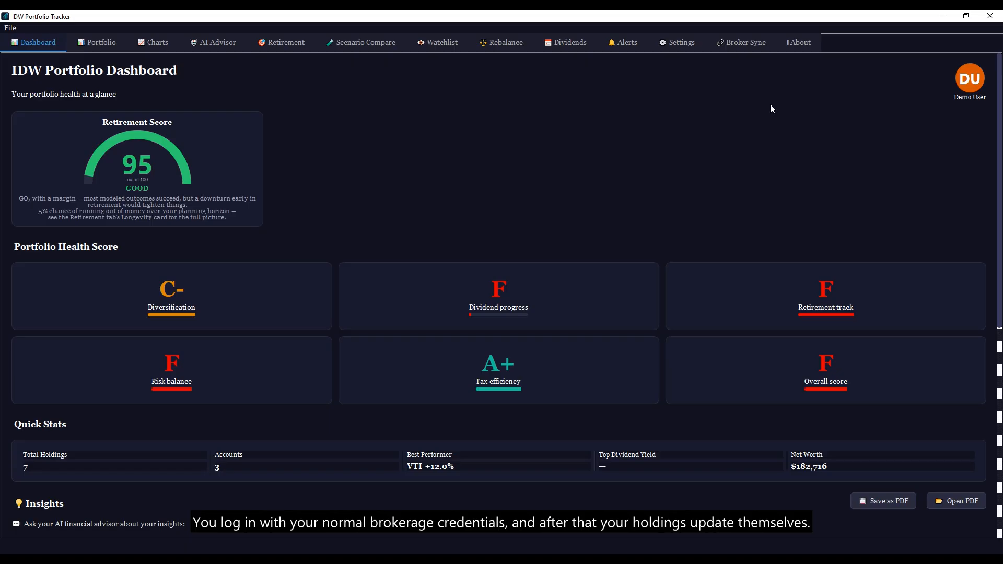
Step: Look at the Broker Sync page, then go to Price Alerts, which lists the SCHD $92.00 alert
{"action": "left_click", "coordinate": [741, 44]}
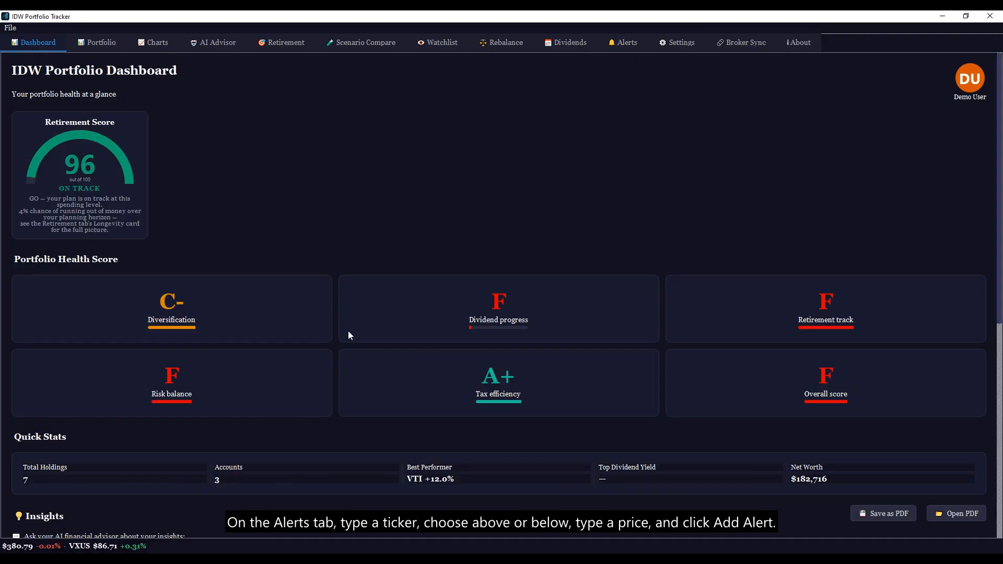
{"action": "left_click", "coordinate": [623, 44]}
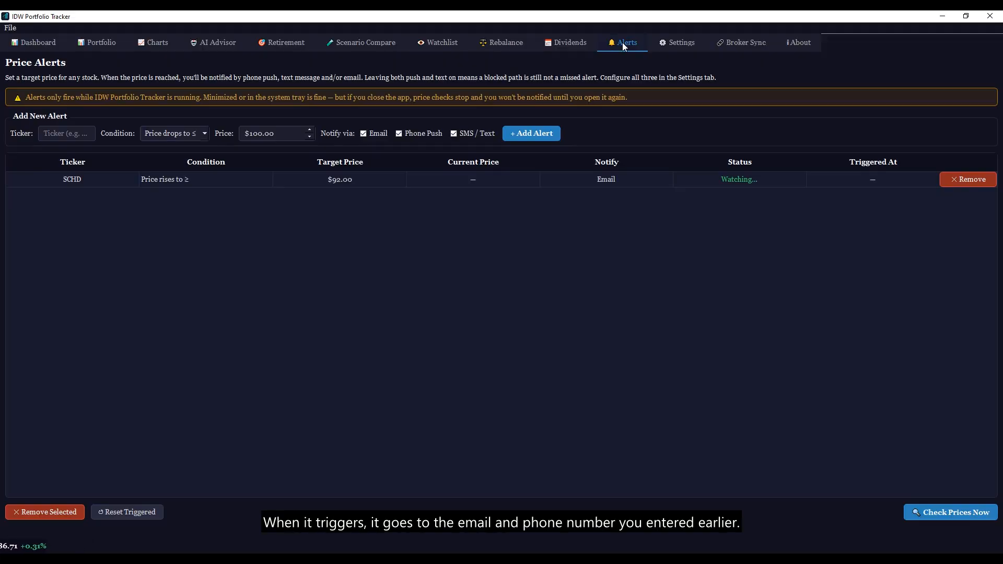
Step: Add a VTI price-drop alert at $250.00 with email, push and SMS notifications
{"action": "left_click", "coordinate": [68, 133]}
{"action": "type", "text": "VTI"}
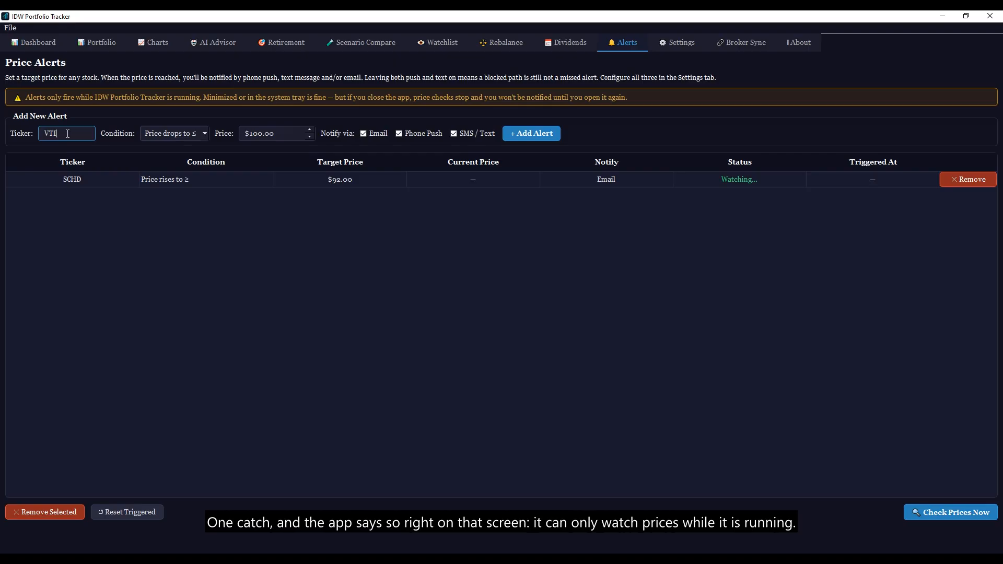
{"action": "triple_click", "coordinate": [278, 134]}
{"action": "type", "text": "250"}
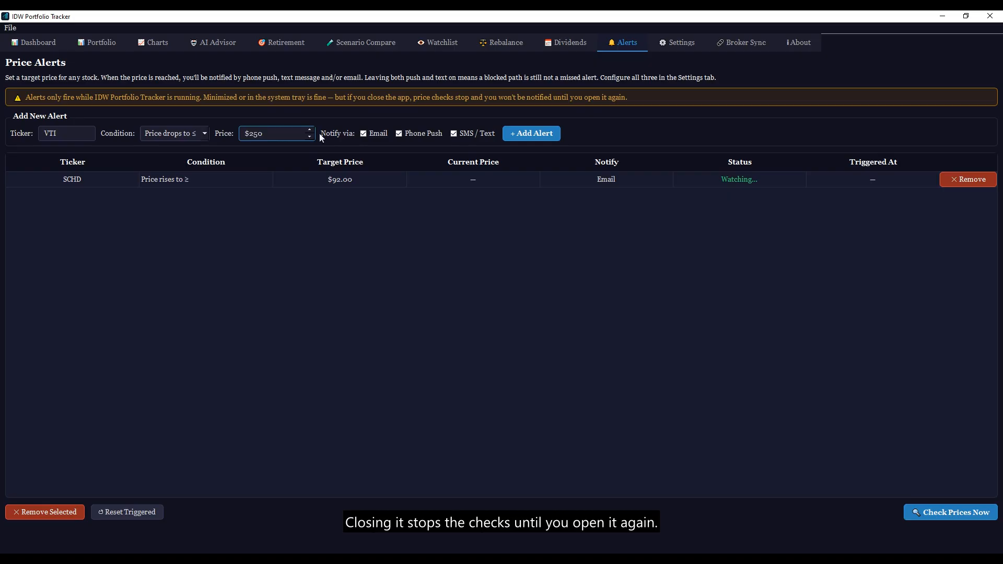
{"action": "left_click", "coordinate": [531, 134]}
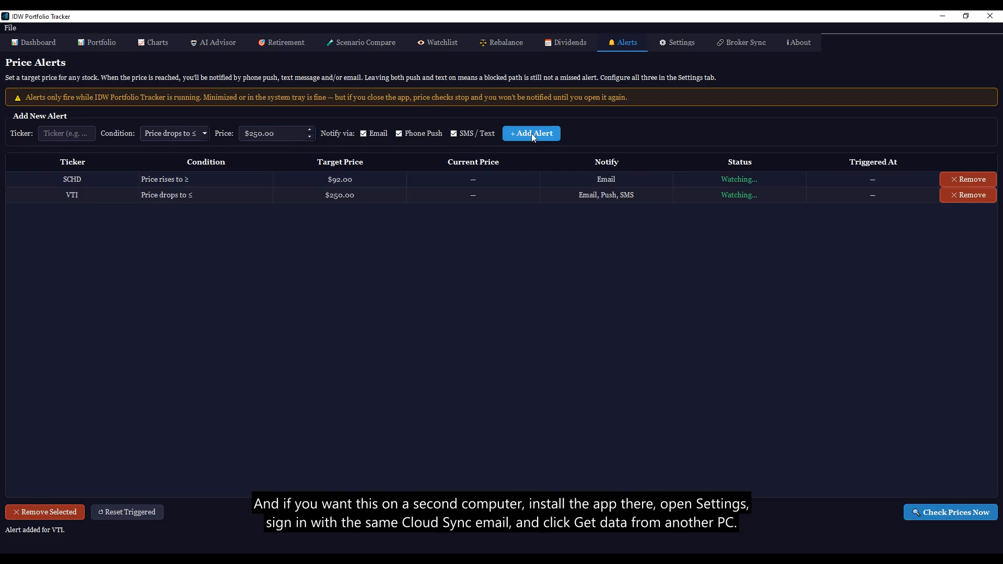
{"action": "left_click", "coordinate": [676, 42]}
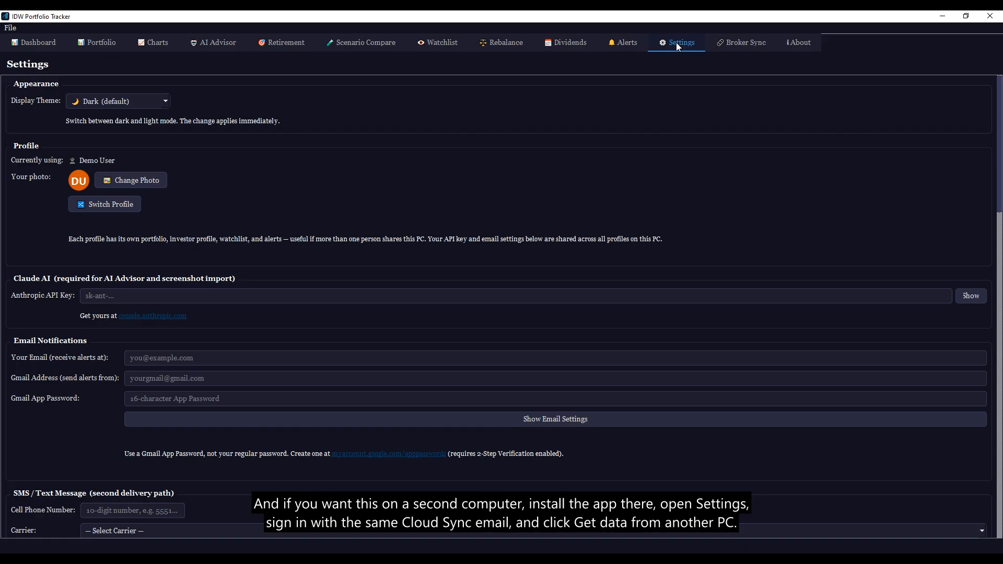
{"action": "scroll", "coordinate": [676, 42], "scroll_direction": "down", "scroll_amount": 20}
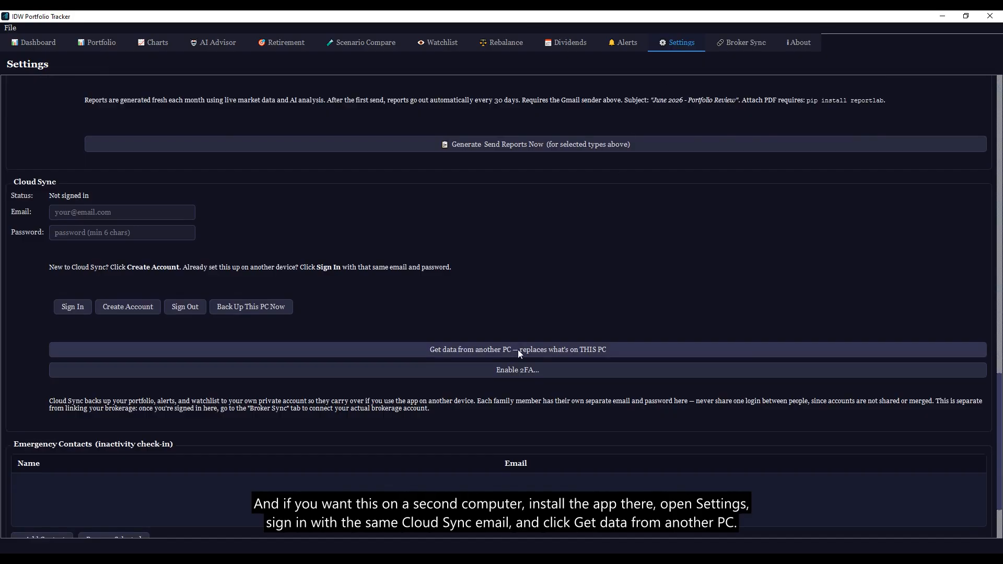